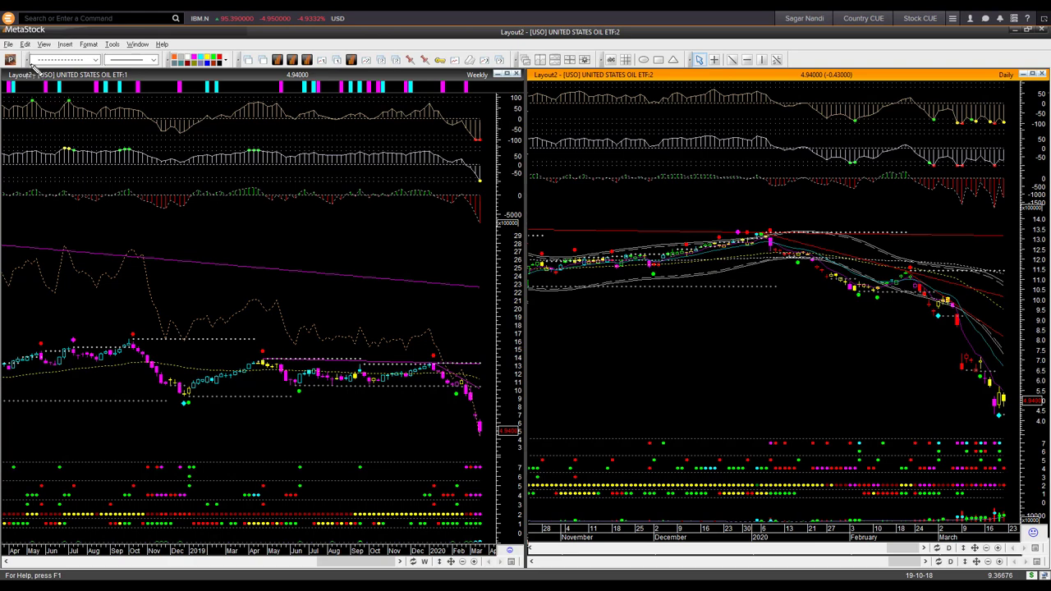
Box the weekly USO chart's title, its Weekly label and the second chart's Daily label
{"action": "left_click_drag", "start_coordinate": [33, 68], "coordinate": [146, 99]}
{"action": "left_click_drag", "start_coordinate": [446, 69], "coordinate": [493, 86]}
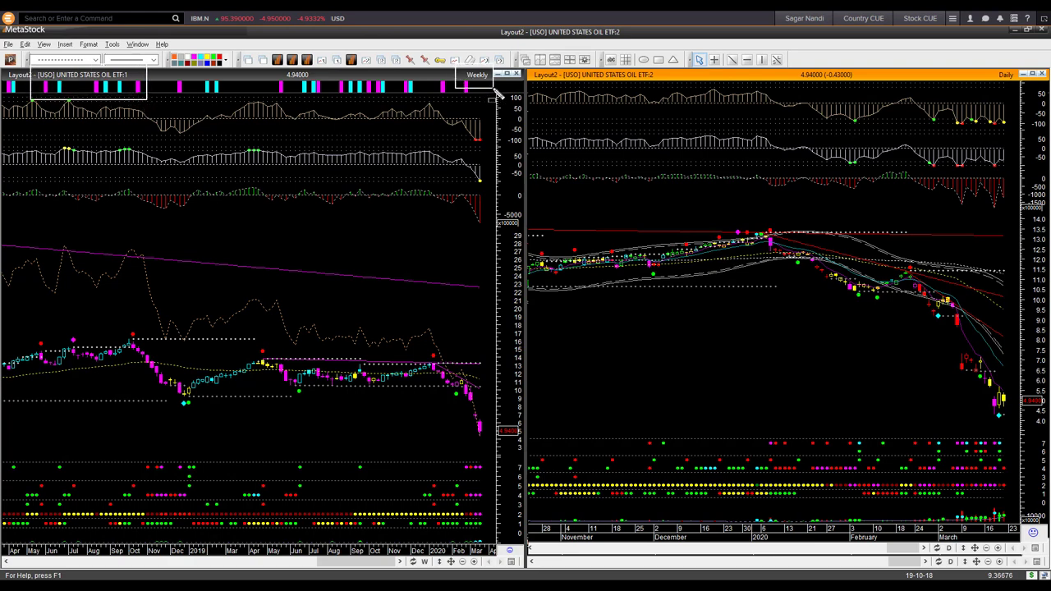
{"action": "left_click_drag", "start_coordinate": [982, 69], "coordinate": [1022, 95]}
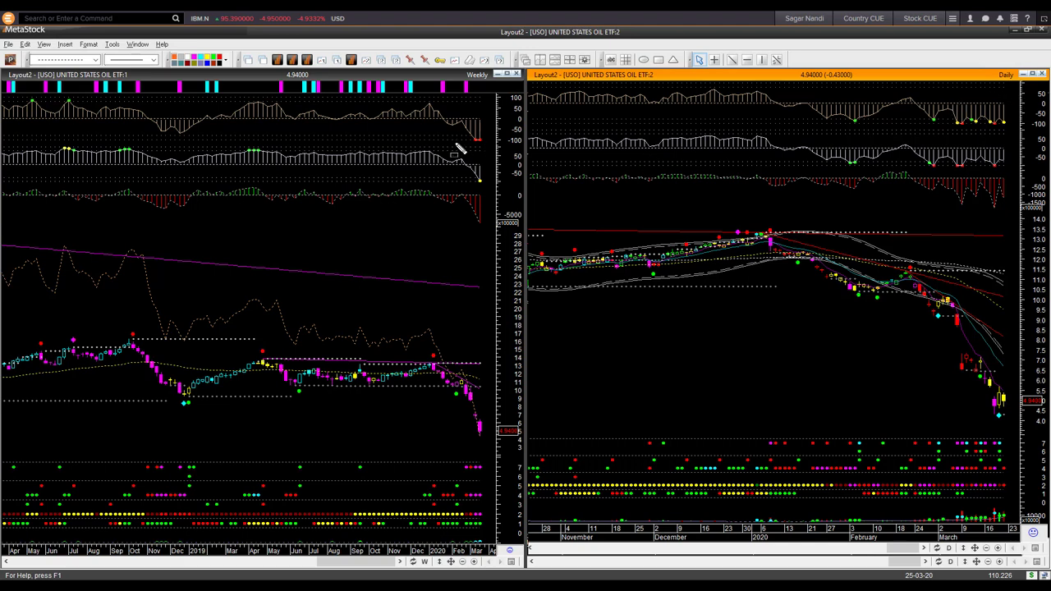
Mark the latest lows of the weekly USO chart's two upper indicators, the March 2020 price drop and the newest signal dots with boxes and arrows
{"action": "mouse_move", "coordinate": [455, 129]}
{"action": "left_mouse_down"}
{"action": "mouse_move", "coordinate": [491, 146]}
{"action": "mouse_move", "coordinate": [466, 170]}
{"action": "mouse_move", "coordinate": [495, 188]}
{"action": "mouse_move", "coordinate": [481, 144]}
{"action": "left_mouse_up"}
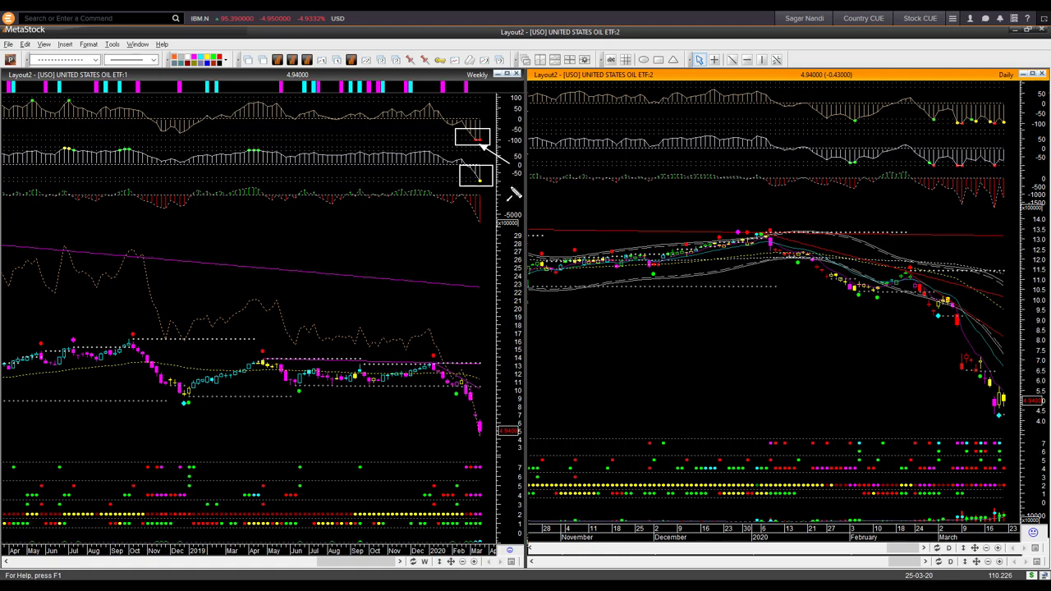
{"action": "left_click_drag", "start_coordinate": [510, 190], "coordinate": [484, 181]}
{"action": "left_click_drag", "start_coordinate": [454, 396], "coordinate": [473, 445]}
{"action": "left_click_drag", "start_coordinate": [501, 403], "coordinate": [486, 434]}
{"action": "mouse_move", "coordinate": [458, 475]}
{"action": "left_mouse_down"}
{"action": "mouse_move", "coordinate": [494, 475]}
{"action": "mouse_move", "coordinate": [471, 465]}
{"action": "mouse_move", "coordinate": [482, 465]}
{"action": "mouse_move", "coordinate": [480, 487]}
{"action": "mouse_move", "coordinate": [493, 487]}
{"action": "left_mouse_up"}
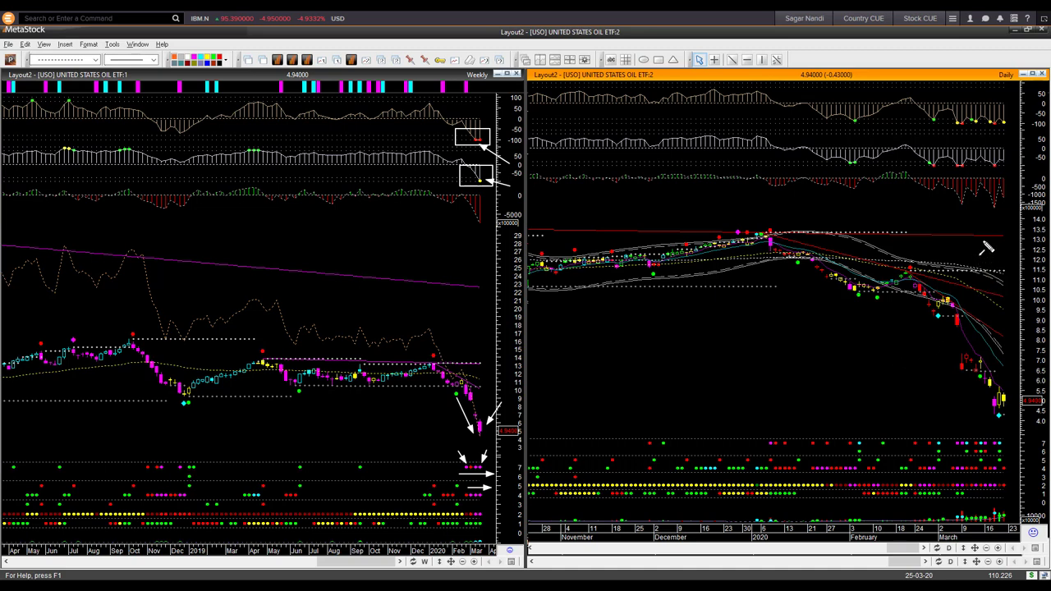
Box the early January 2020 peak on the daily USO chart, point arrows at it and draw an arrow along the decline into March
{"action": "left_click_drag", "start_coordinate": [727, 219], "coordinate": [782, 256]}
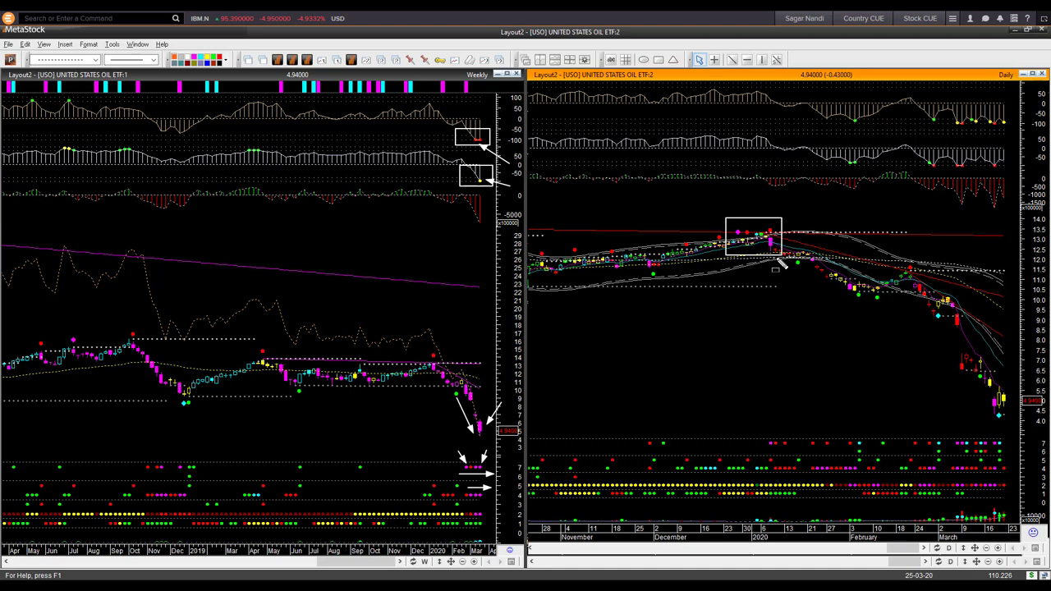
{"action": "left_click_drag", "start_coordinate": [547, 236], "coordinate": [723, 241]}
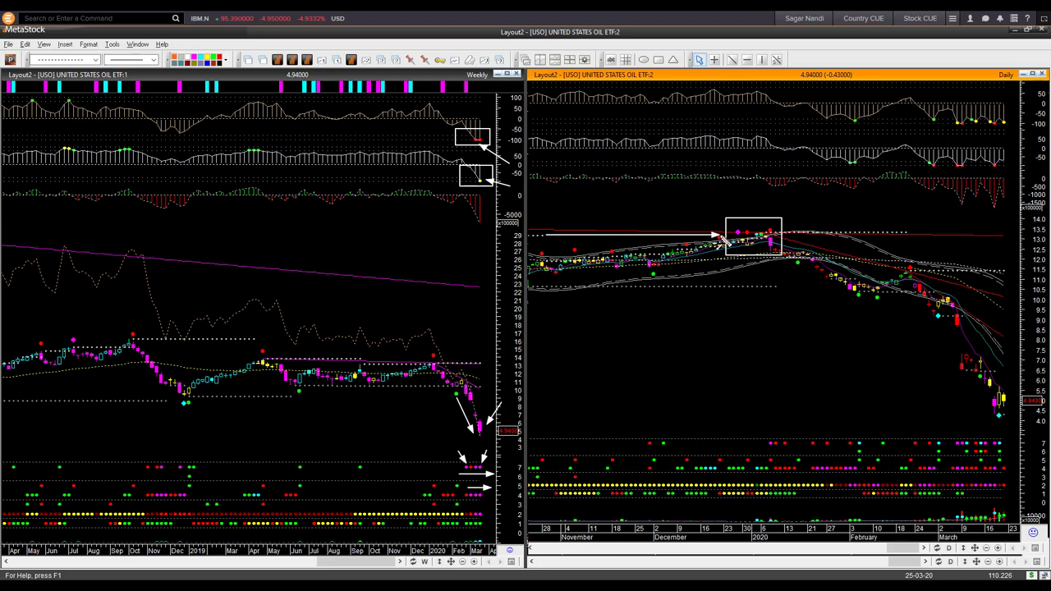
{"action": "left_click_drag", "start_coordinate": [698, 205], "coordinate": [736, 233]}
{"action": "left_click_drag", "start_coordinate": [782, 257], "coordinate": [979, 400]}
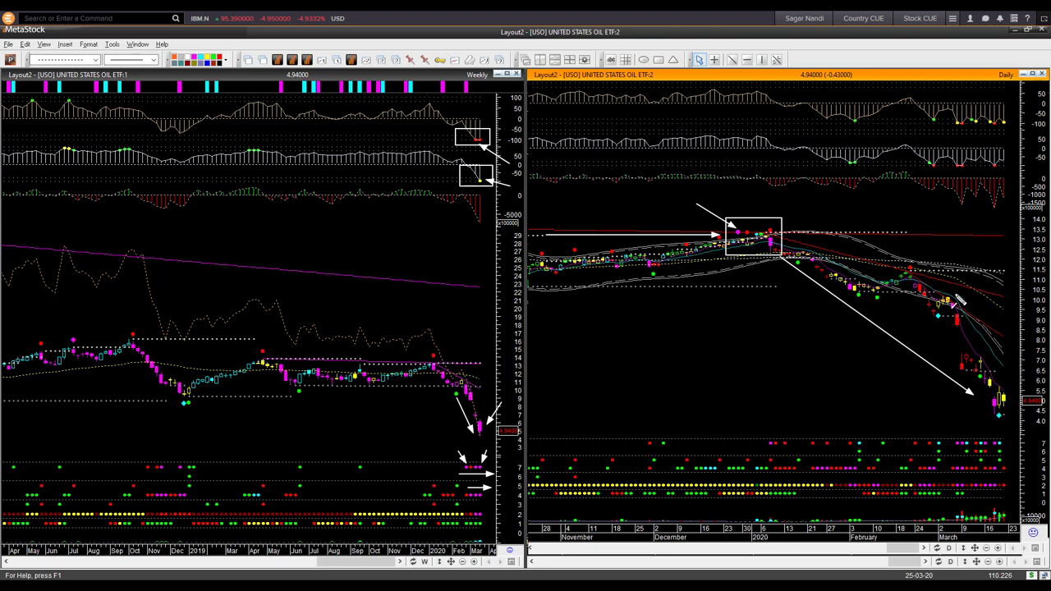
Point arrows at the daily USO chart's early March breakdown, the March signal dots and the latest price low
{"action": "left_click_drag", "start_coordinate": [979, 263], "coordinate": [957, 310]}
{"action": "left_click_drag", "start_coordinate": [945, 448], "coordinate": [955, 465]}
{"action": "left_click_drag", "start_coordinate": [910, 377], "coordinate": [997, 419]}
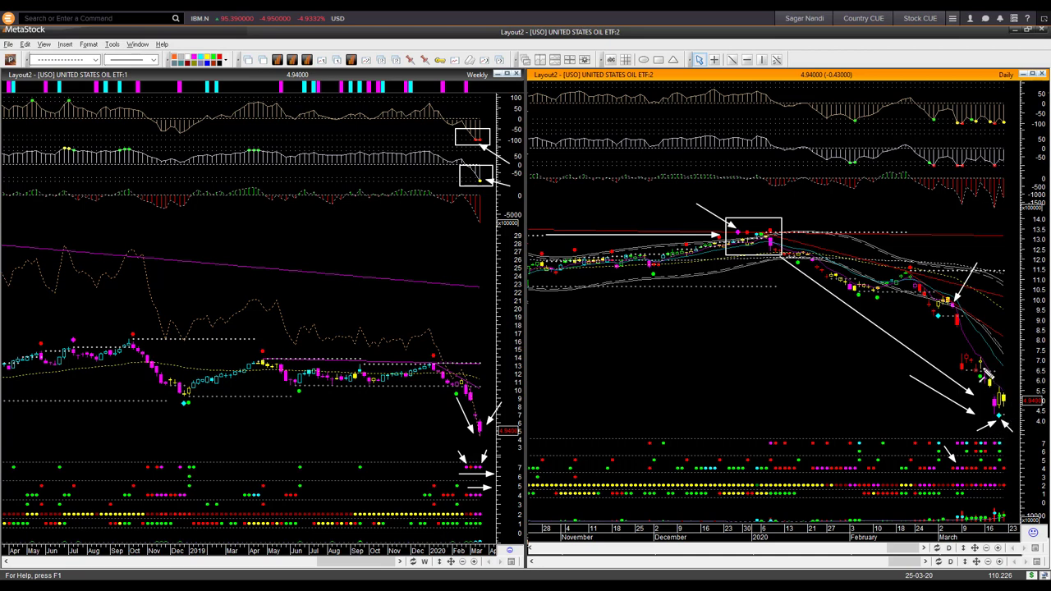
{"action": "left_click_drag", "start_coordinate": [980, 344], "coordinate": [1023, 404]}
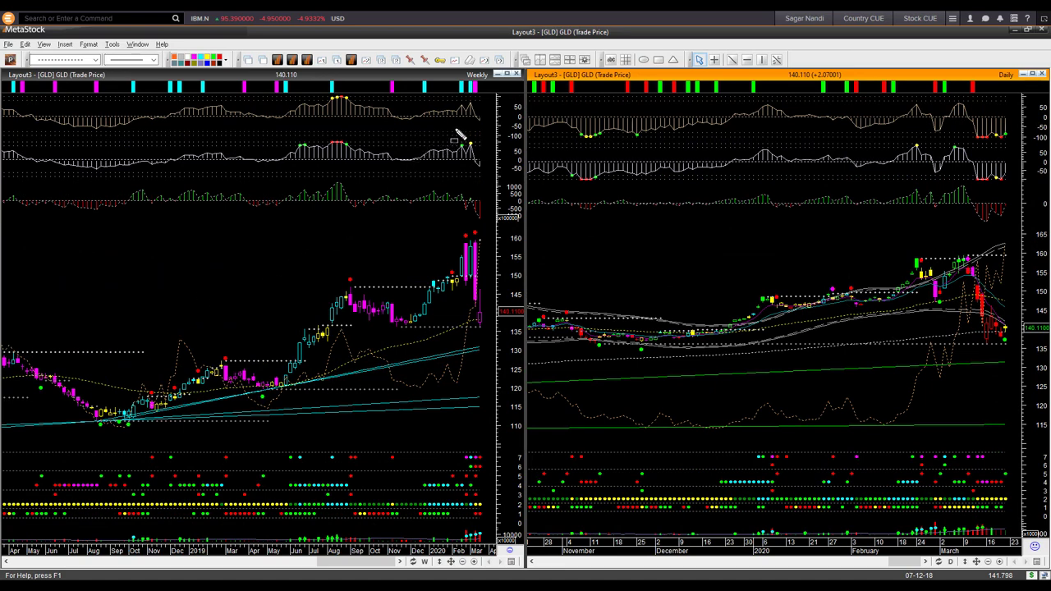
Mark the weekly GLD chart's second indicator peak with a box and arrow, and add arrows for the March price drop, row 7 signals and rising dashed line
{"action": "mouse_move", "coordinate": [463, 143]}
{"action": "left_mouse_down"}
{"action": "mouse_move", "coordinate": [479, 161]}
{"action": "mouse_move", "coordinate": [475, 151]}
{"action": "left_mouse_up"}
{"action": "left_click_drag", "start_coordinate": [459, 122], "coordinate": [462, 141]}
{"action": "left_click_drag", "start_coordinate": [484, 236], "coordinate": [492, 324]}
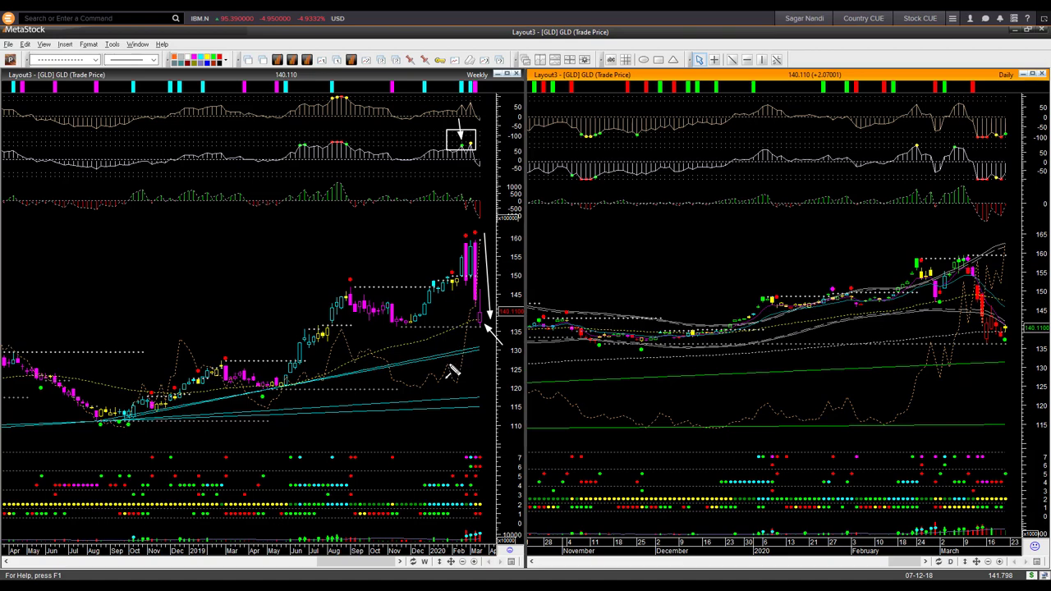
{"action": "left_click_drag", "start_coordinate": [492, 417], "coordinate": [488, 460]}
{"action": "left_click_drag", "start_coordinate": [451, 372], "coordinate": [466, 317]}
Mark the daily GLD chart's rising dashed line, both indicator lows, row 4 signals and latest green dots with arrows and boxes
{"action": "left_click_drag", "start_coordinate": [993, 288], "coordinate": [1009, 259]}
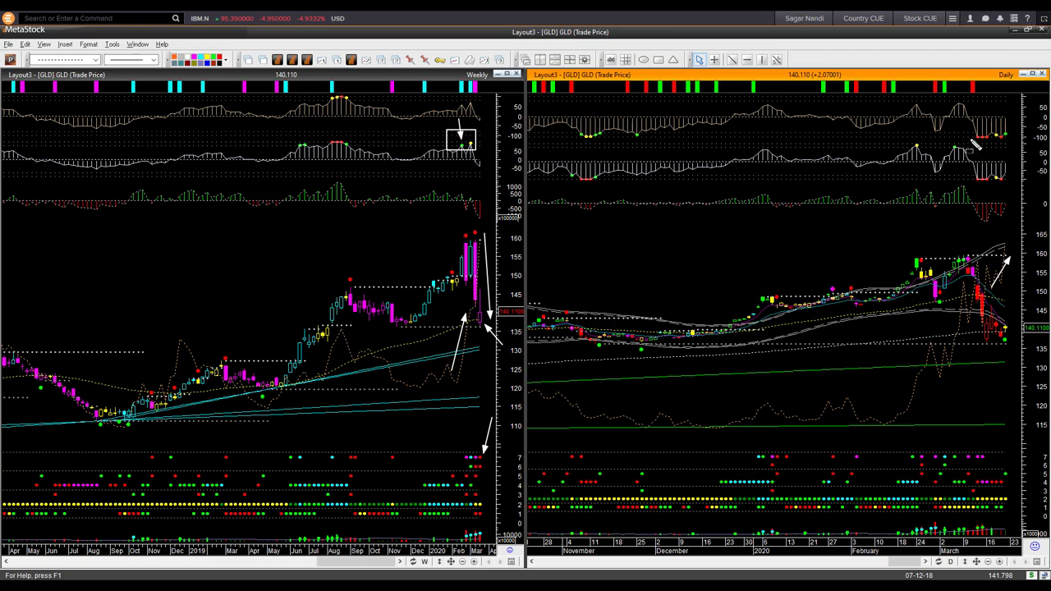
{"action": "left_click_drag", "start_coordinate": [1003, 146], "coordinate": [1018, 145]}
{"action": "left_click_drag", "start_coordinate": [966, 168], "coordinate": [1015, 184]}
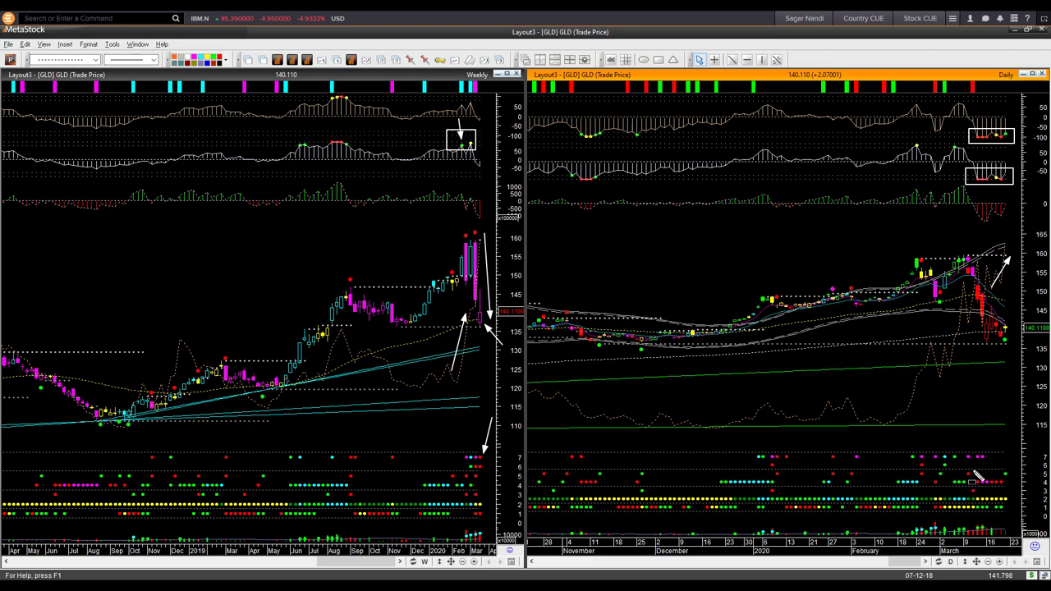
{"action": "left_click_drag", "start_coordinate": [971, 471], "coordinate": [1003, 490]}
{"action": "left_click_drag", "start_coordinate": [1033, 442], "coordinate": [1017, 474]}
{"action": "left_click_drag", "start_coordinate": [1024, 363], "coordinate": [1007, 337]}
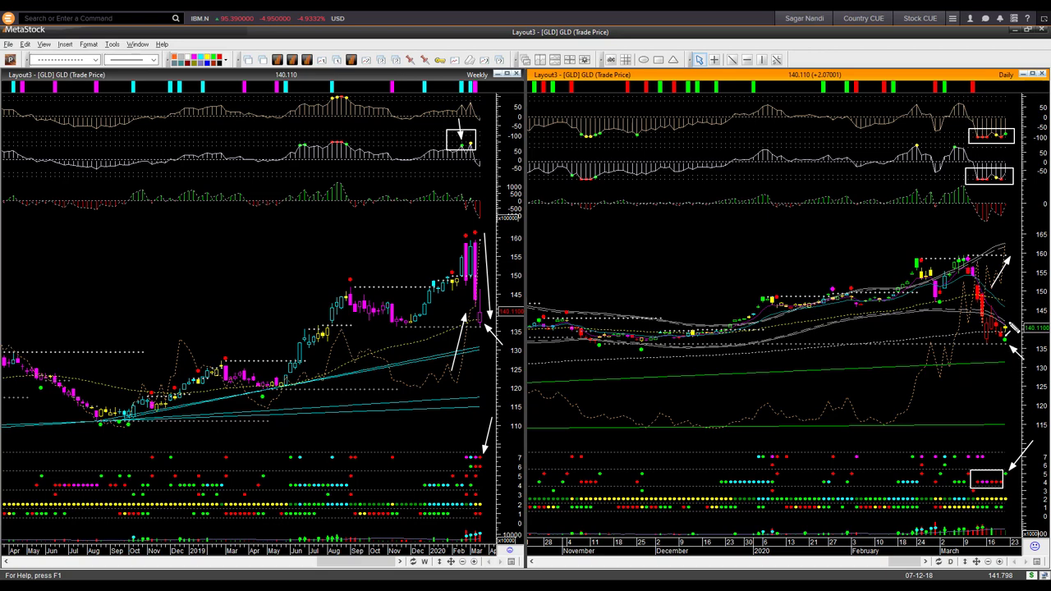
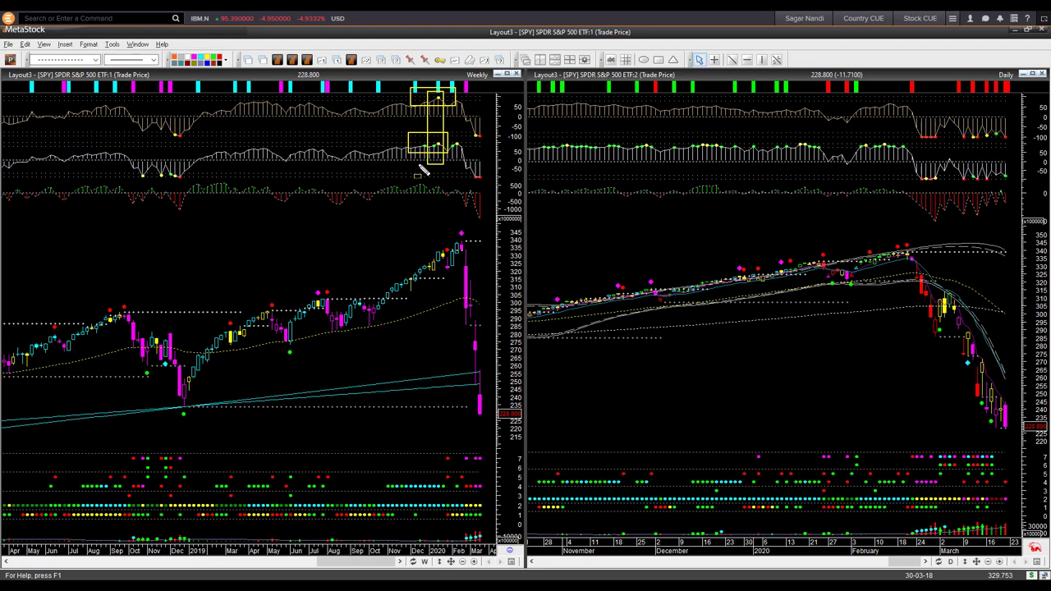
Box the weekly SPY chart's February 2020 peak diamond, latest indicator lows and row 4 signals, and draw an arrow down the price drop
{"action": "left_click_drag", "start_coordinate": [453, 218], "coordinate": [474, 240]}
{"action": "left_click_drag", "start_coordinate": [471, 248], "coordinate": [495, 412]}
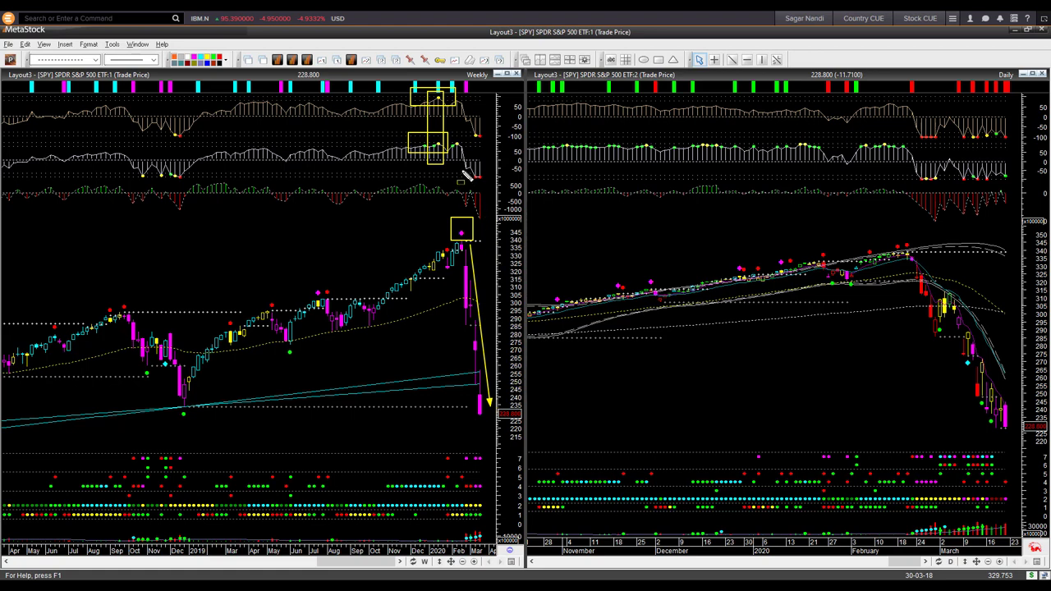
{"action": "left_click_drag", "start_coordinate": [462, 171], "coordinate": [490, 184]}
{"action": "left_click_drag", "start_coordinate": [464, 127], "coordinate": [484, 141]}
{"action": "mouse_move", "coordinate": [487, 476]}
{"action": "left_mouse_down"}
{"action": "mouse_move", "coordinate": [488, 491]}
{"action": "mouse_move", "coordinate": [464, 493]}
{"action": "left_mouse_up"}
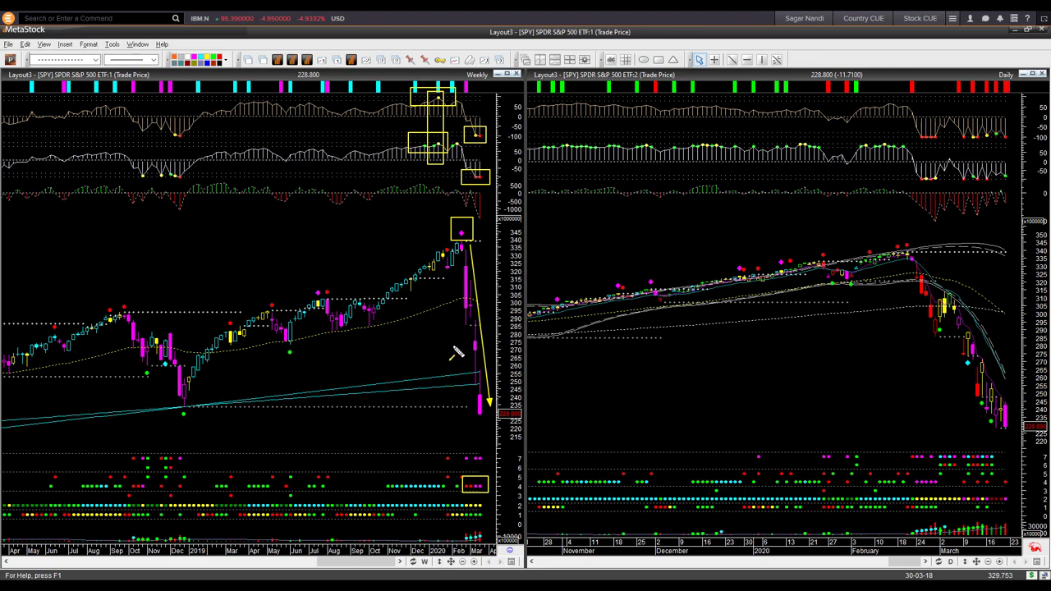
Point arrows at the weekly SPY chart's dotted support and latest candle, and draw an arrow along the daily chart's March decline
{"action": "left_click_drag", "start_coordinate": [398, 430], "coordinate": [474, 415]}
{"action": "left_click_drag", "start_coordinate": [392, 406], "coordinate": [478, 412]}
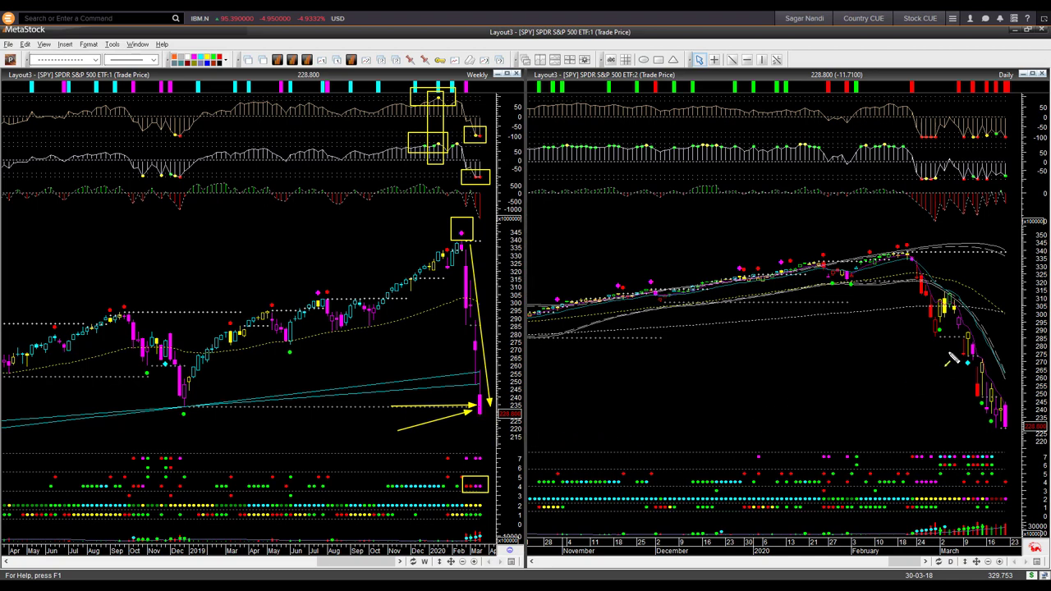
{"action": "left_click_drag", "start_coordinate": [937, 346], "coordinate": [996, 437]}
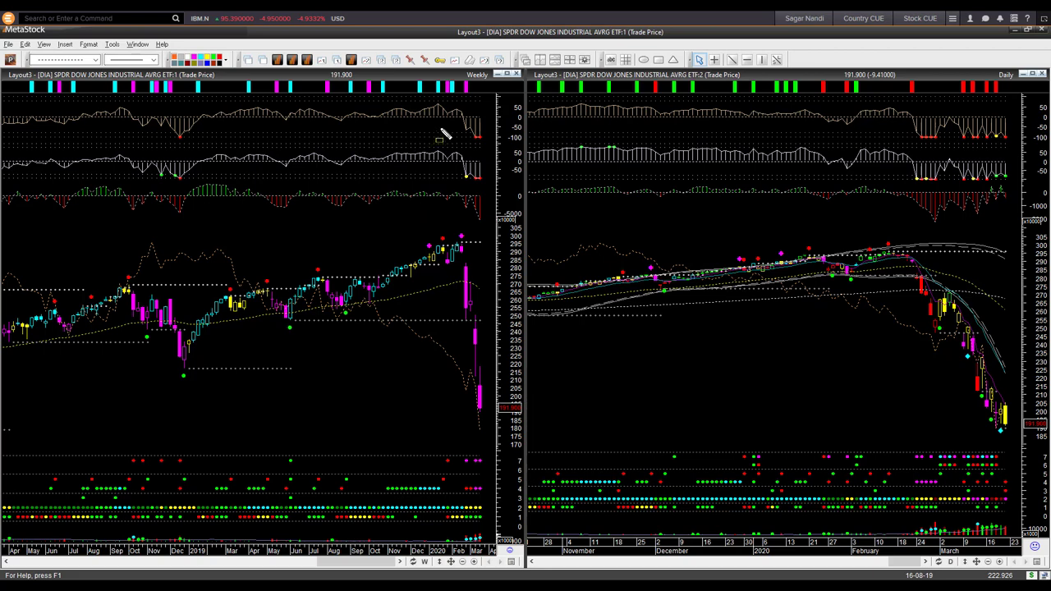
Box the weekly DIA indicators' early 2020 highs and March 2020 lows, and draw an arrow down the falling dashed line
{"action": "mouse_move", "coordinate": [400, 92]}
{"action": "left_mouse_down"}
{"action": "mouse_move", "coordinate": [433, 128]}
{"action": "mouse_move", "coordinate": [453, 177]}
{"action": "left_mouse_up"}
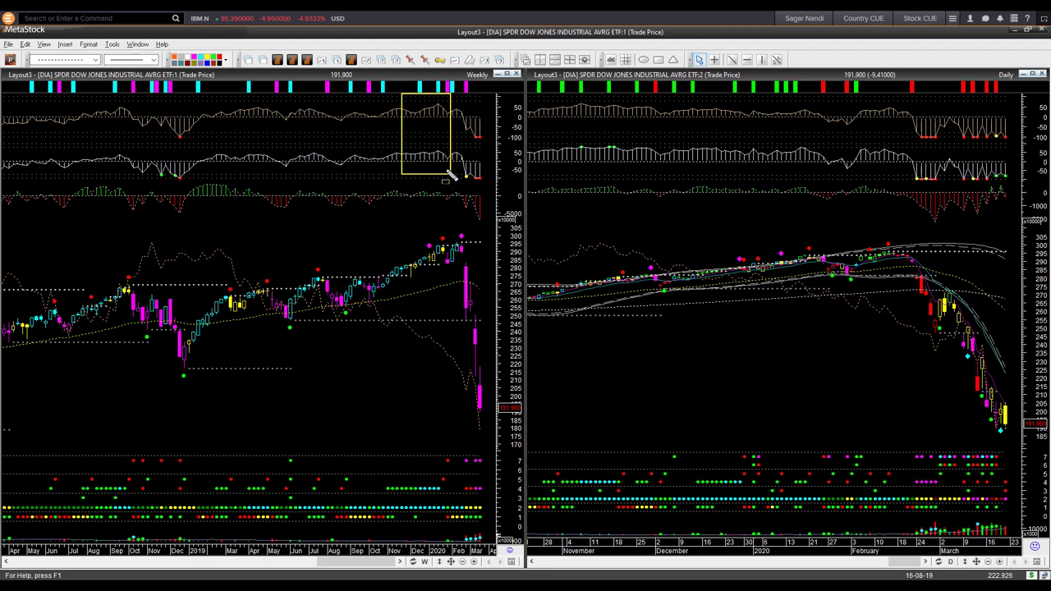
{"action": "left_click_drag", "start_coordinate": [395, 306], "coordinate": [465, 363]}
{"action": "mouse_move", "coordinate": [464, 130]}
{"action": "left_mouse_down"}
{"action": "mouse_move", "coordinate": [490, 200]}
{"action": "mouse_move", "coordinate": [488, 190]}
{"action": "left_mouse_up"}
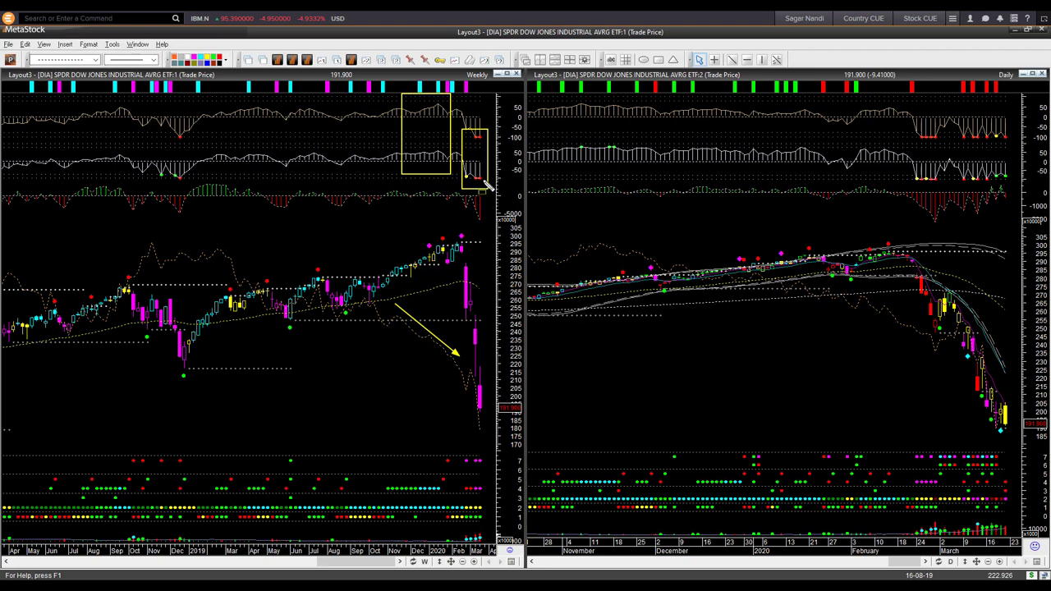
{"action": "left_click_drag", "start_coordinate": [463, 130], "coordinate": [491, 189]}
Box both indicators' December 2018 lows on the weekly DIA chart and point an arrow at the latest price candle
{"action": "left_click_drag", "start_coordinate": [165, 170], "coordinate": [189, 182]}
{"action": "left_click_drag", "start_coordinate": [168, 129], "coordinate": [193, 147]}
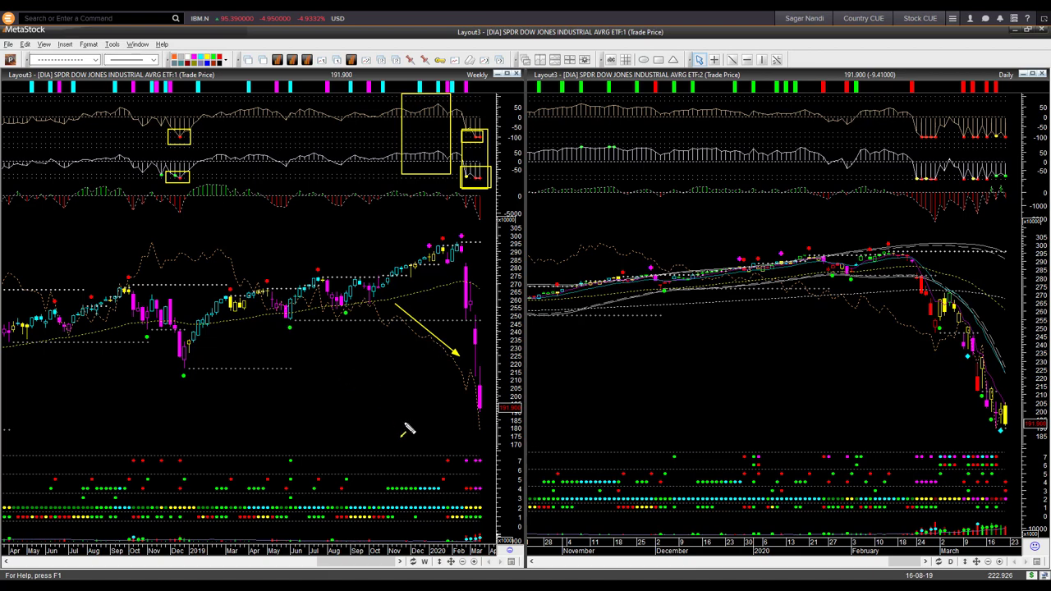
{"action": "left_click_drag", "start_coordinate": [402, 428], "coordinate": [476, 403]}
Activate the daily DIA chart and draw arrows along the March decline and upward from its latest low
{"action": "left_click", "coordinate": [573, 383]}
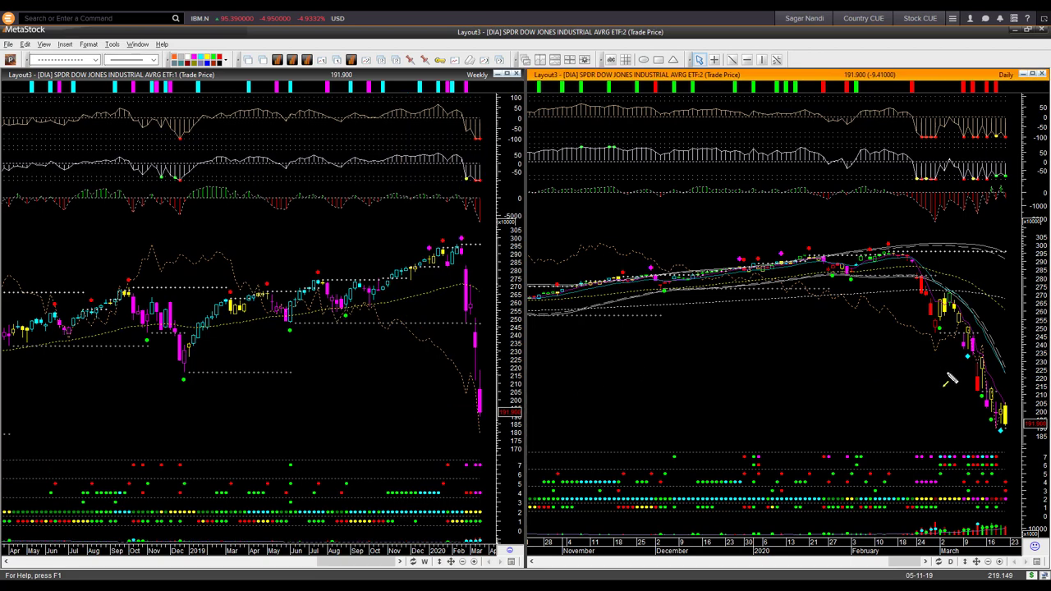
{"action": "mouse_move", "coordinate": [952, 351]}
{"action": "left_mouse_down"}
{"action": "mouse_move", "coordinate": [982, 439]}
{"action": "mouse_move", "coordinate": [995, 433]}
{"action": "left_mouse_up"}
{"action": "left_click_drag", "start_coordinate": [1008, 441], "coordinate": [1023, 421]}
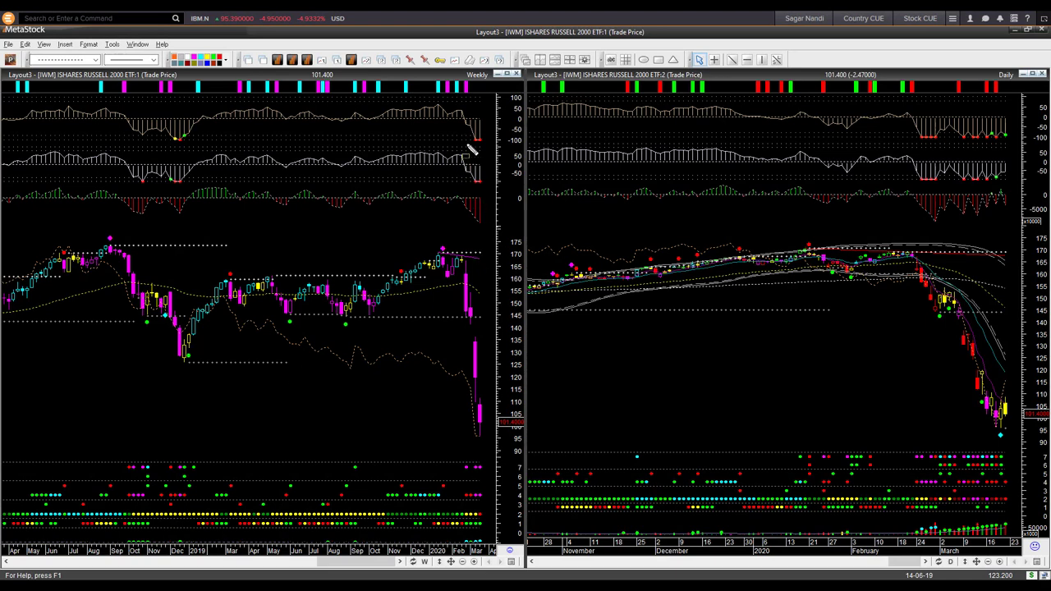
Box both indicators' March 2020 and December 2018 lows on the weekly IWM chart
{"action": "mouse_move", "coordinate": [460, 129]}
{"action": "left_mouse_down"}
{"action": "mouse_move", "coordinate": [489, 152]}
{"action": "mouse_move", "coordinate": [474, 179]}
{"action": "mouse_move", "coordinate": [486, 187]}
{"action": "left_mouse_up"}
{"action": "left_click_drag", "start_coordinate": [157, 173], "coordinate": [187, 191]}
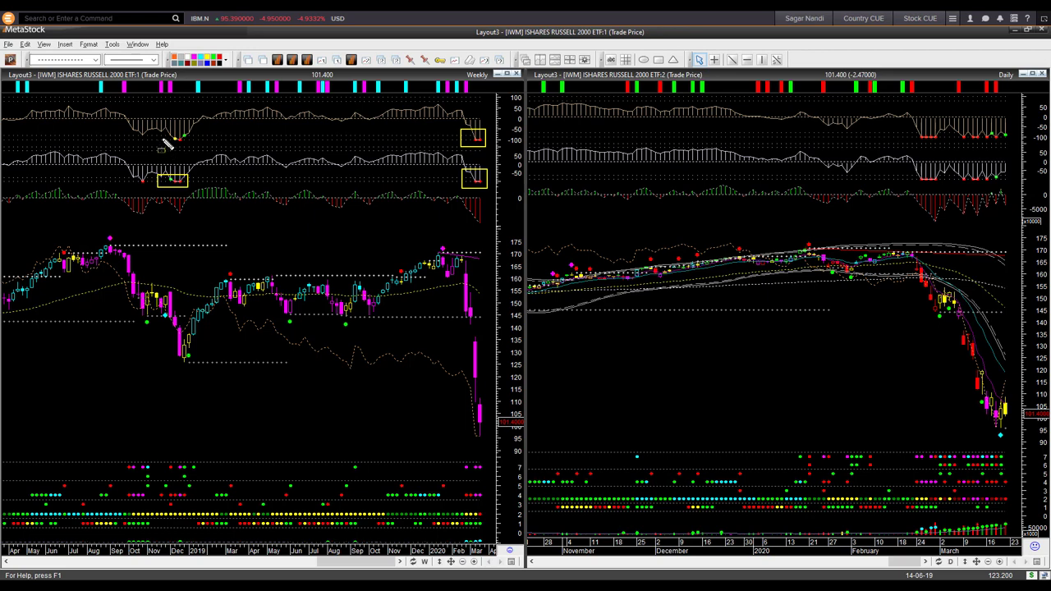
{"action": "left_click_drag", "start_coordinate": [158, 129], "coordinate": [197, 146]}
Point arrows at the latest price lows on the weekly and daily IWM charts
{"action": "left_click_drag", "start_coordinate": [405, 403], "coordinate": [465, 421]}
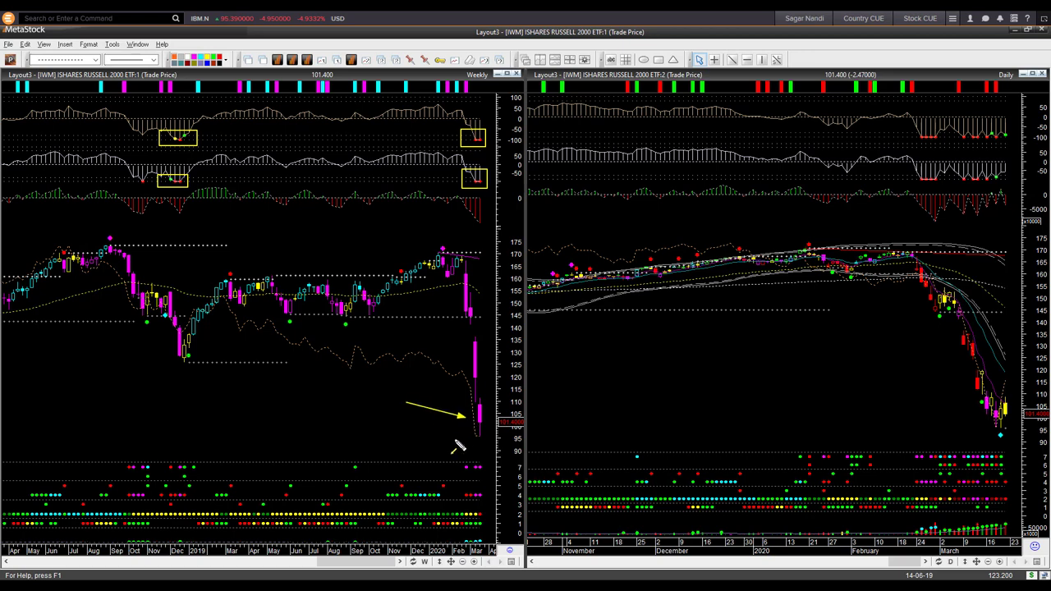
{"action": "left_click_drag", "start_coordinate": [441, 443], "coordinate": [474, 433]}
{"action": "left_click_drag", "start_coordinate": [944, 445], "coordinate": [995, 438]}
{"action": "left_click_drag", "start_coordinate": [978, 334], "coordinate": [1023, 421]}
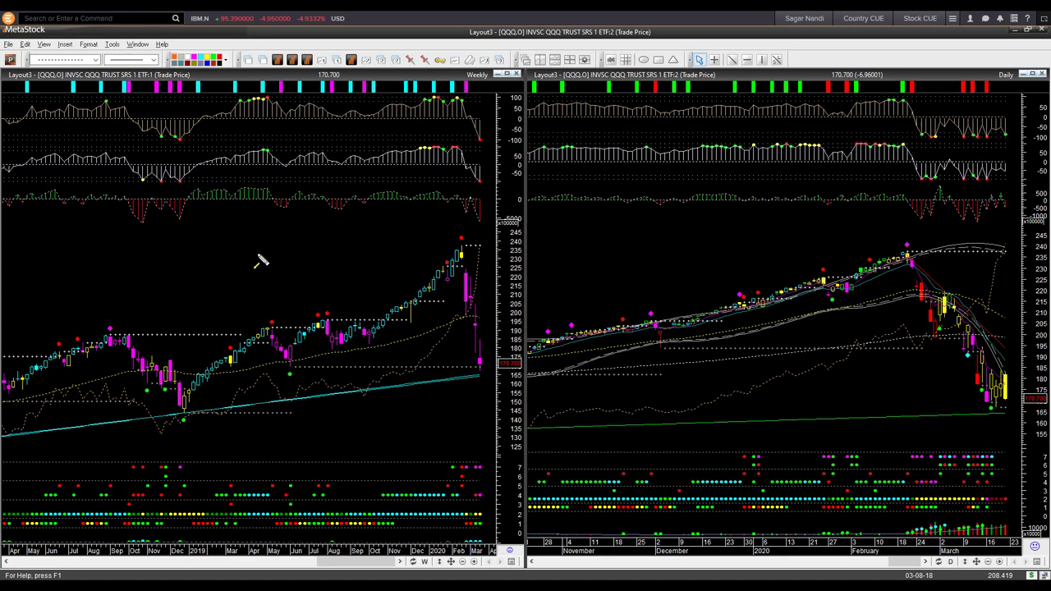
Box the weekly QQQ chart's indicator lows in March 2020 and late 2018
{"action": "left_click_drag", "start_coordinate": [470, 133], "coordinate": [491, 194]}
{"action": "left_click_drag", "start_coordinate": [127, 176], "coordinate": [192, 188]}
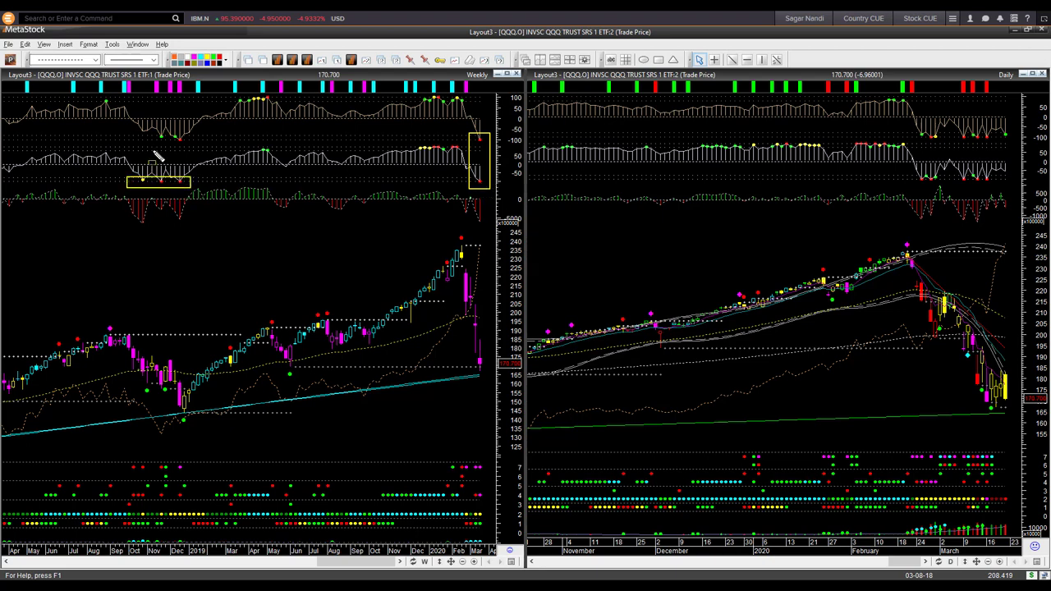
{"action": "left_click_drag", "start_coordinate": [147, 129], "coordinate": [190, 147]}
Draw arrows along the rising dashed lines and long-term trendlines on both QQQ charts, plus one rising from the daily chart's latest candles
{"action": "left_click_drag", "start_coordinate": [487, 285], "coordinate": [491, 248]}
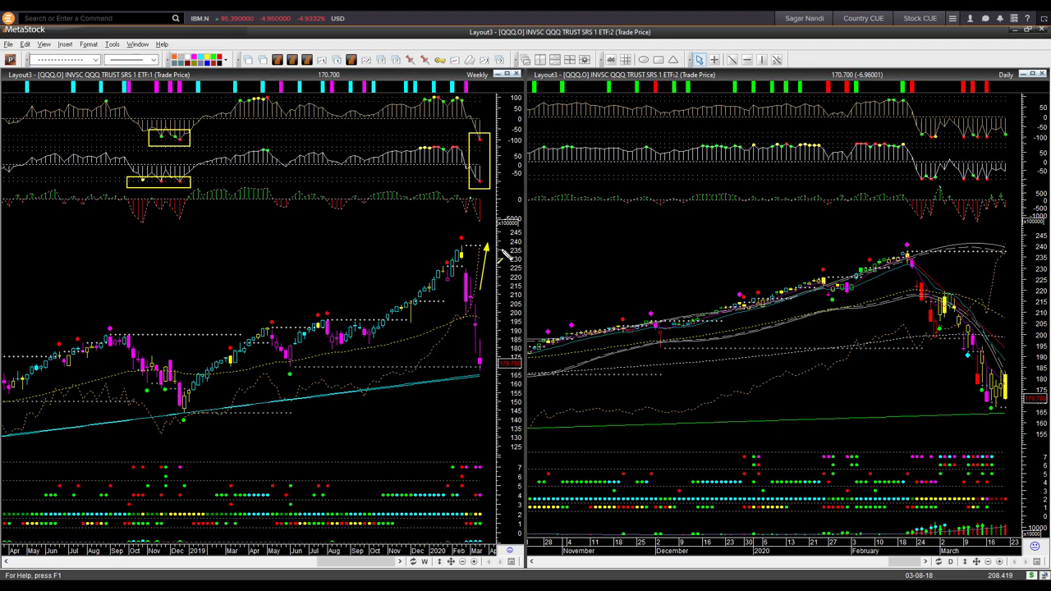
{"action": "left_click_drag", "start_coordinate": [993, 304], "coordinate": [1011, 247]}
{"action": "left_click_drag", "start_coordinate": [327, 404], "coordinate": [482, 381]}
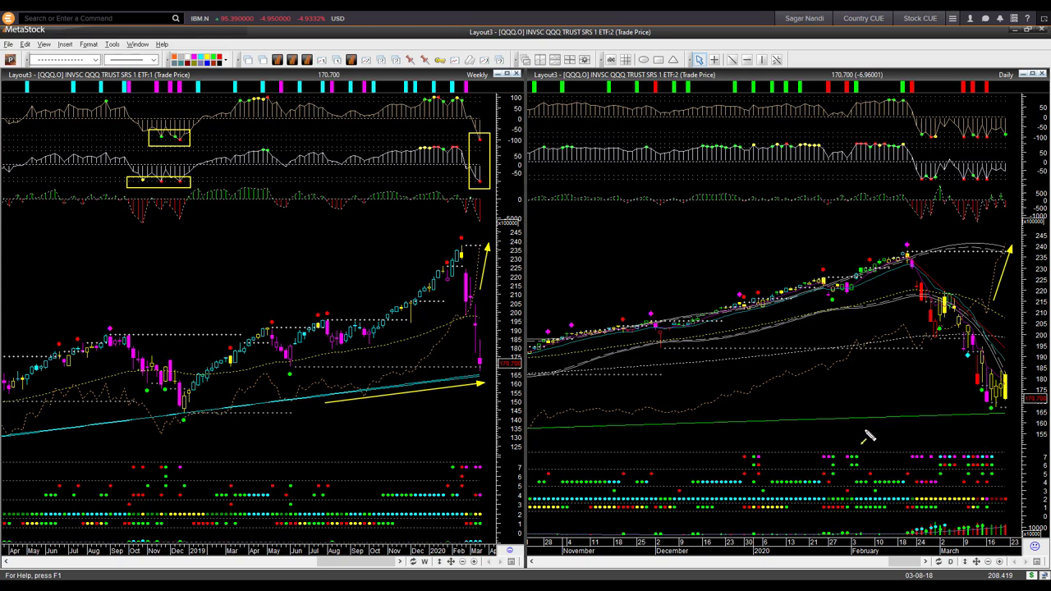
{"action": "left_click_drag", "start_coordinate": [858, 429], "coordinate": [1017, 426]}
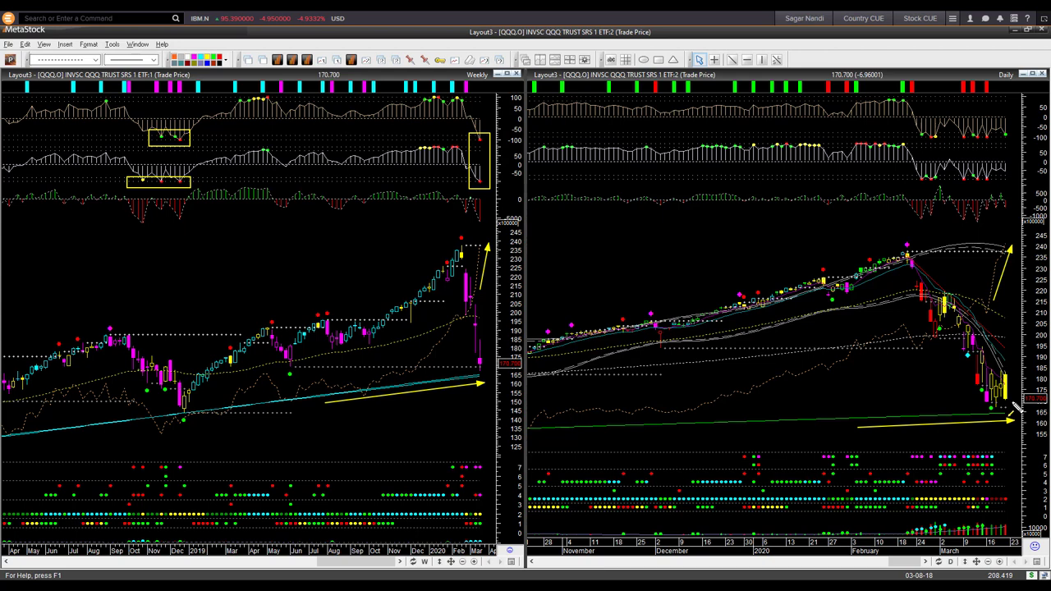
{"action": "left_click_drag", "start_coordinate": [1013, 400], "coordinate": [1031, 358]}
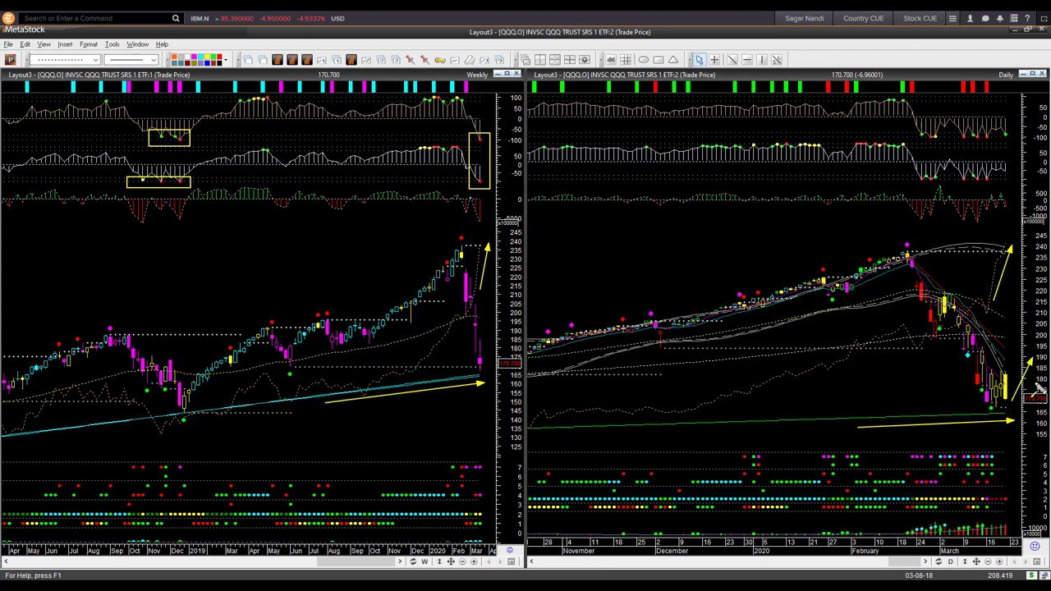
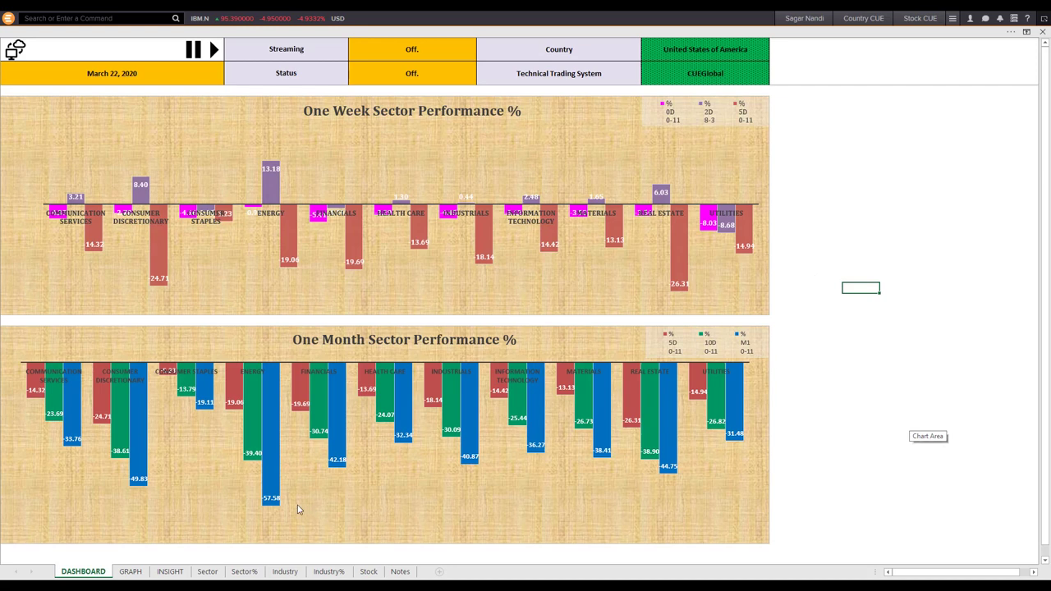
Open the Sector% sheet and highlight the M1 column from its header down past the Energy row
{"action": "left_click", "coordinate": [243, 573]}
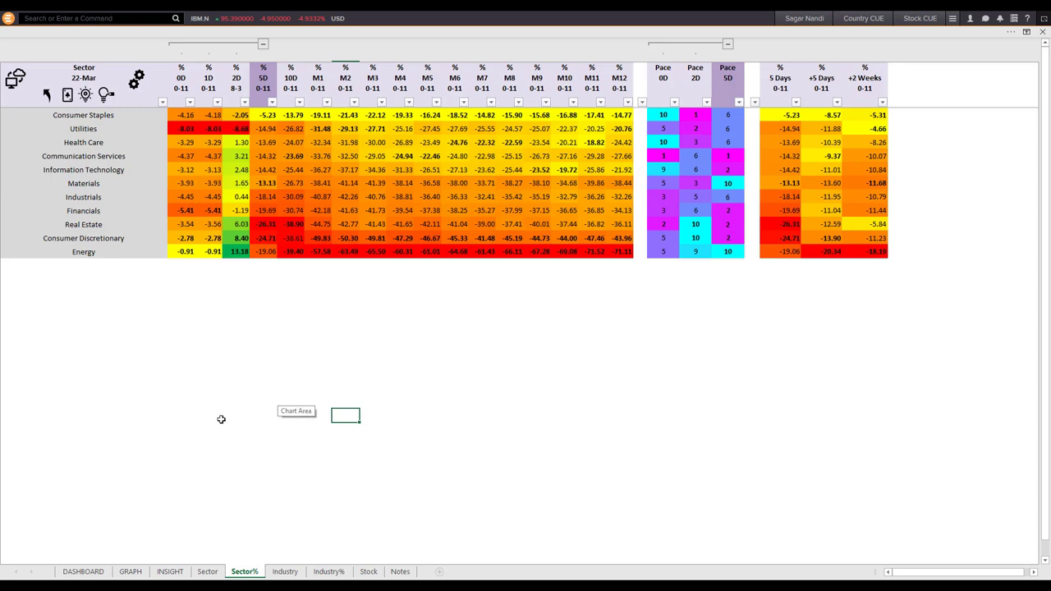
{"action": "left_click", "coordinate": [351, 280]}
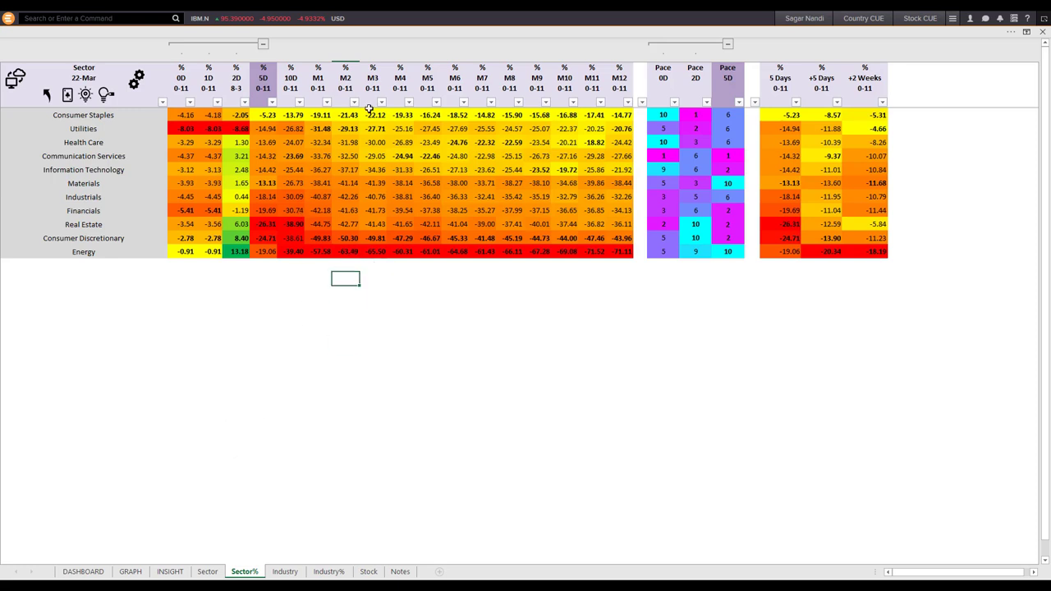
{"action": "left_click_drag", "start_coordinate": [317, 77], "coordinate": [319, 287]}
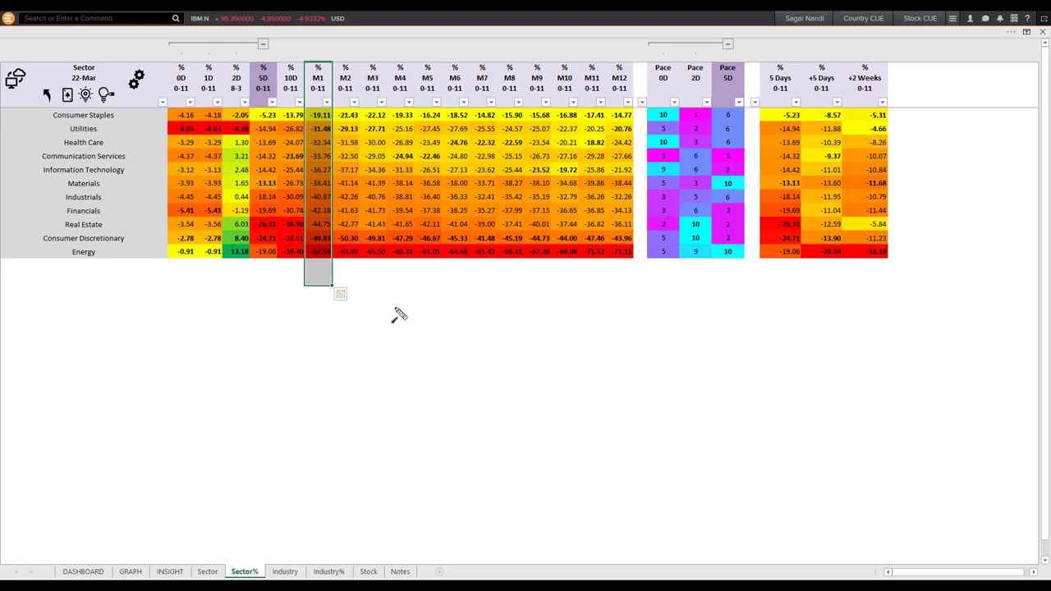
Draw arrows to the Consumer Staples and Energy row labels and their M1 values, and clear the markings
{"action": "left_click_drag", "start_coordinate": [351, 76], "coordinate": [326, 107]}
{"action": "left_click_drag", "start_coordinate": [14, 148], "coordinate": [46, 120]}
{"action": "mouse_move", "coordinate": [253, 300]}
{"action": "left_mouse_down"}
{"action": "mouse_move", "coordinate": [305, 258]}
{"action": "mouse_move", "coordinate": [317, 262]}
{"action": "left_mouse_up"}
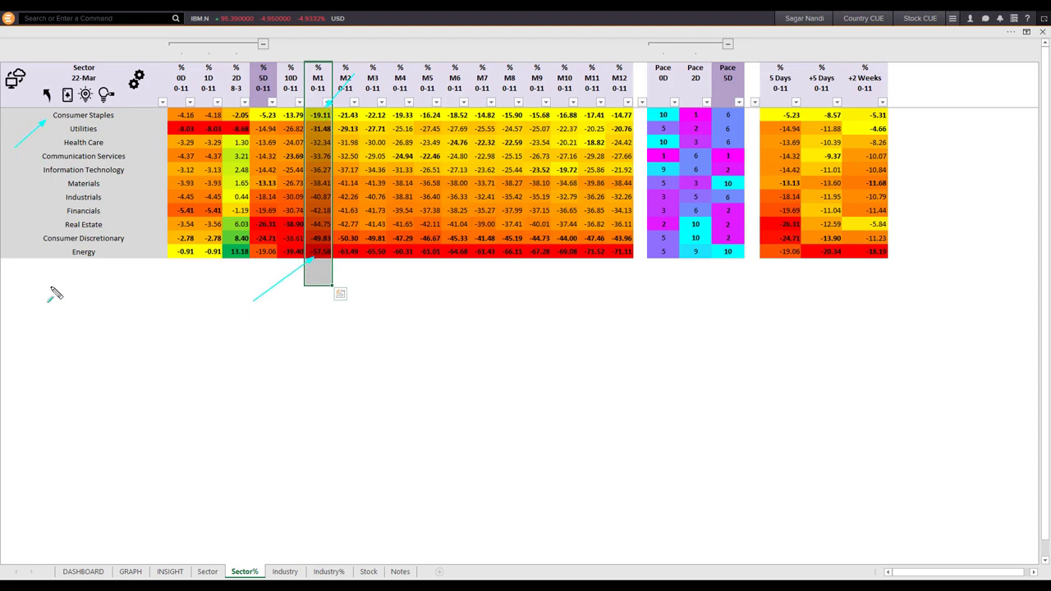
{"action": "left_click_drag", "start_coordinate": [46, 292], "coordinate": [75, 262]}
{"action": "key", "text": "Escape"}
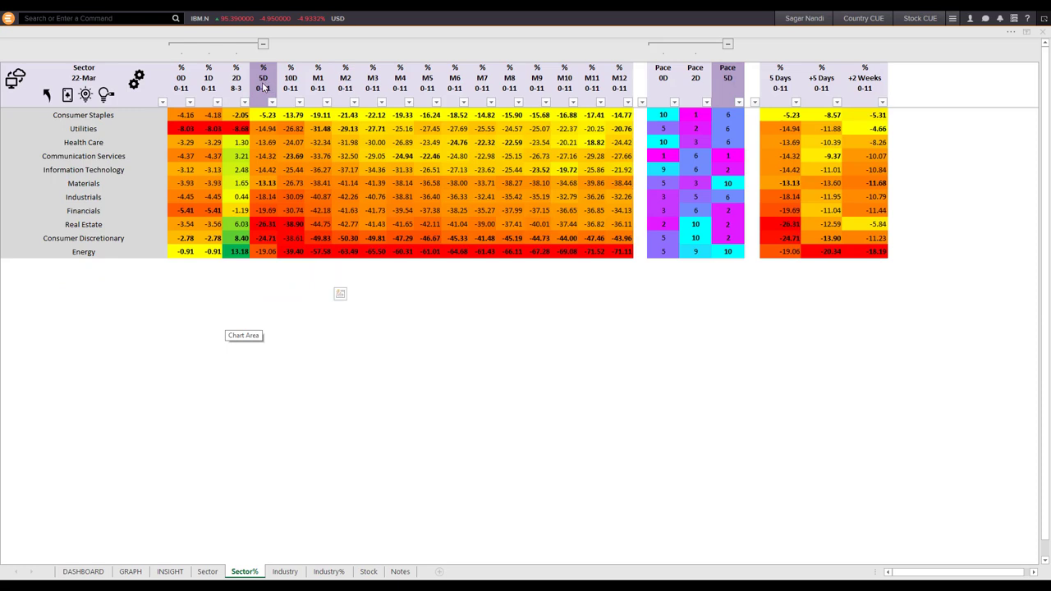
Highlight the 5D column from its header past the Energy row, point arrows at the 5D and 0D headers, and clear them
{"action": "left_click", "coordinate": [259, 88]}
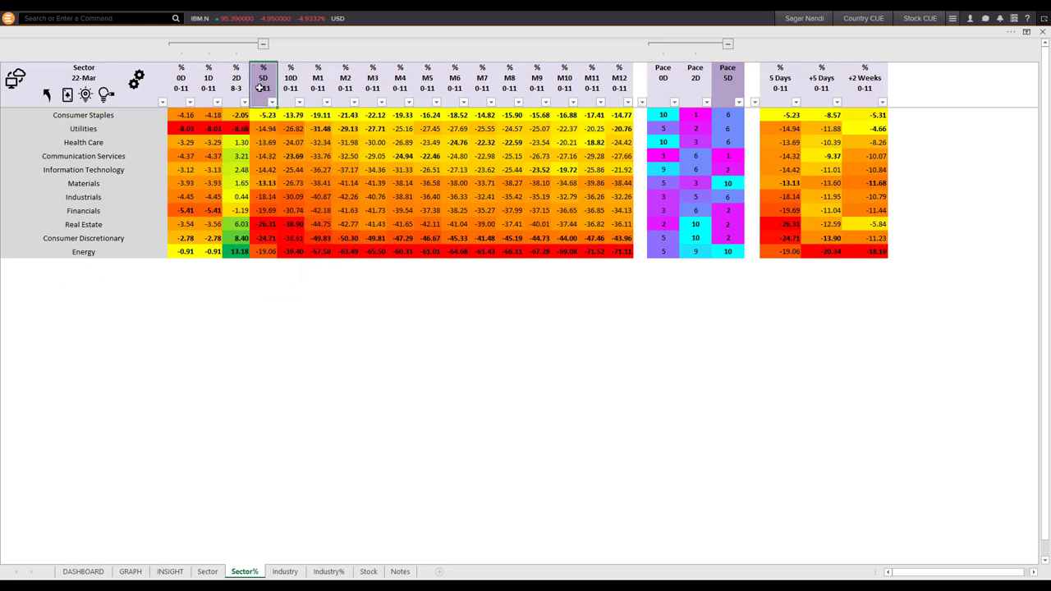
{"action": "left_click_drag", "start_coordinate": [260, 88], "coordinate": [278, 298]}
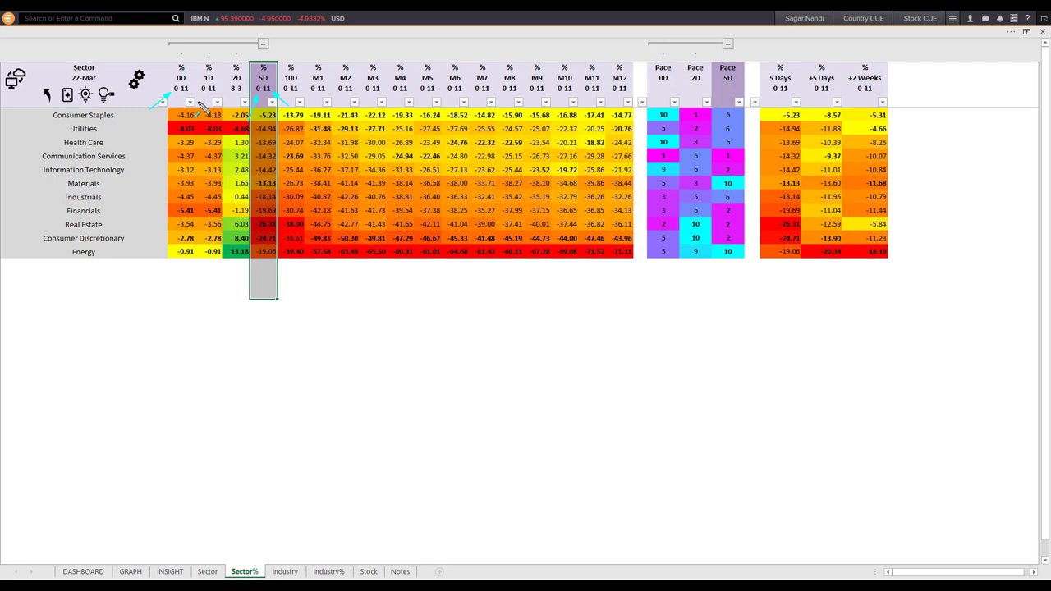
{"action": "left_click_drag", "start_coordinate": [198, 101], "coordinate": [186, 92]}
{"action": "key", "text": "Escape"}
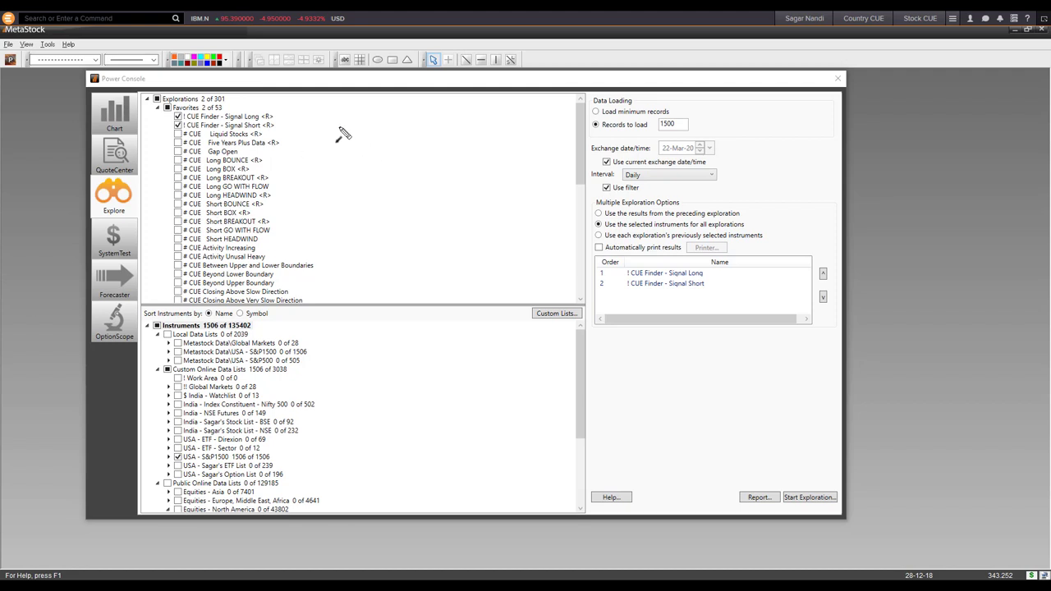
In MetaStock's Power Console, point arrows at the CUE Finder Signal Long and Signal Short explorations and the USA - S&P1500 list
{"action": "left_click_drag", "start_coordinate": [336, 131], "coordinate": [283, 122]}
{"action": "left_click_drag", "start_coordinate": [320, 152], "coordinate": [280, 129]}
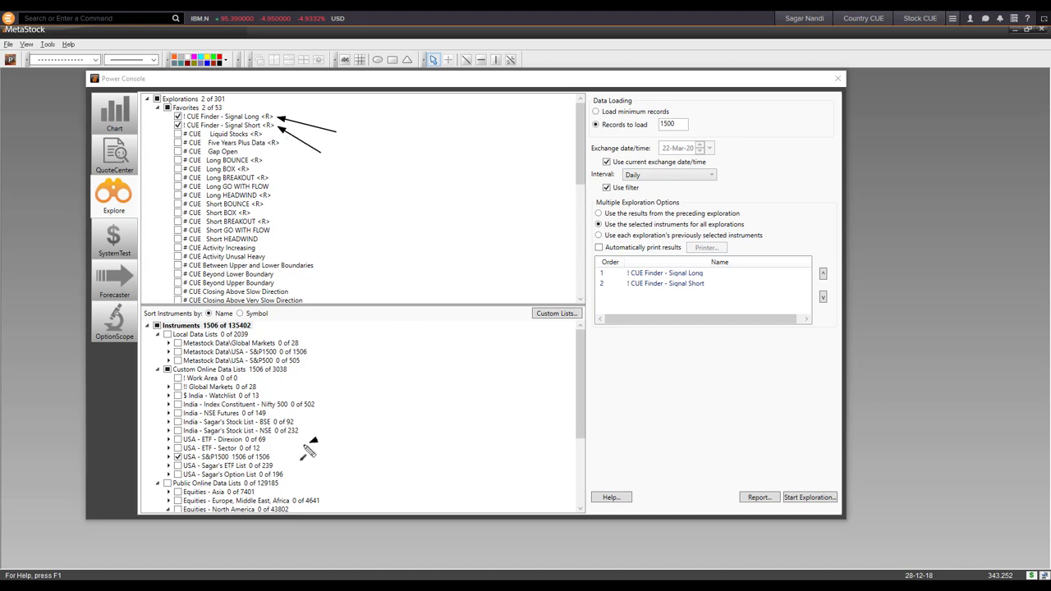
{"action": "left_click_drag", "start_coordinate": [316, 439], "coordinate": [273, 456]}
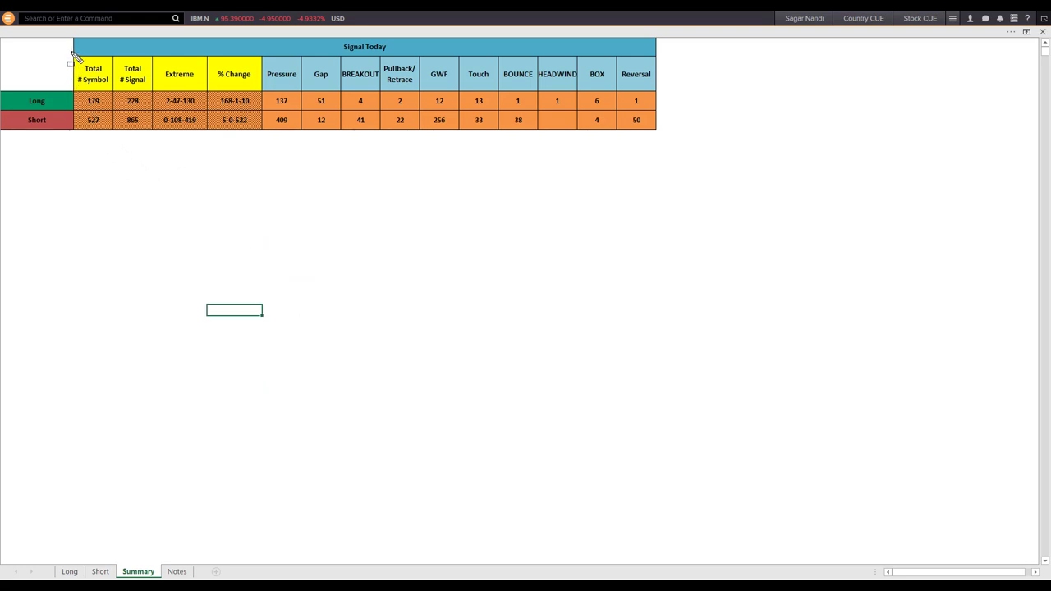
On the signal workbook's Summary sheet, box the Long and Short totals for symbols and signals, plus a larger box around the Short pair
{"action": "left_click_drag", "start_coordinate": [70, 51], "coordinate": [110, 107]}
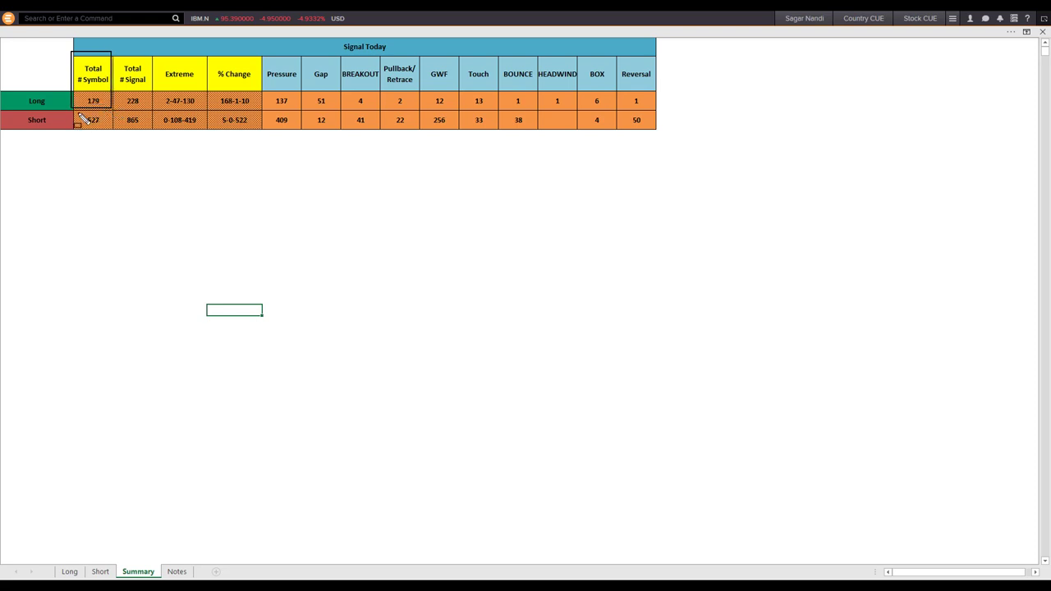
{"action": "left_click_drag", "start_coordinate": [78, 113], "coordinate": [105, 138]}
{"action": "mouse_move", "coordinate": [114, 88]}
{"action": "left_mouse_down"}
{"action": "mouse_move", "coordinate": [148, 108]}
{"action": "mouse_move", "coordinate": [134, 131]}
{"action": "mouse_move", "coordinate": [143, 139]}
{"action": "left_mouse_up"}
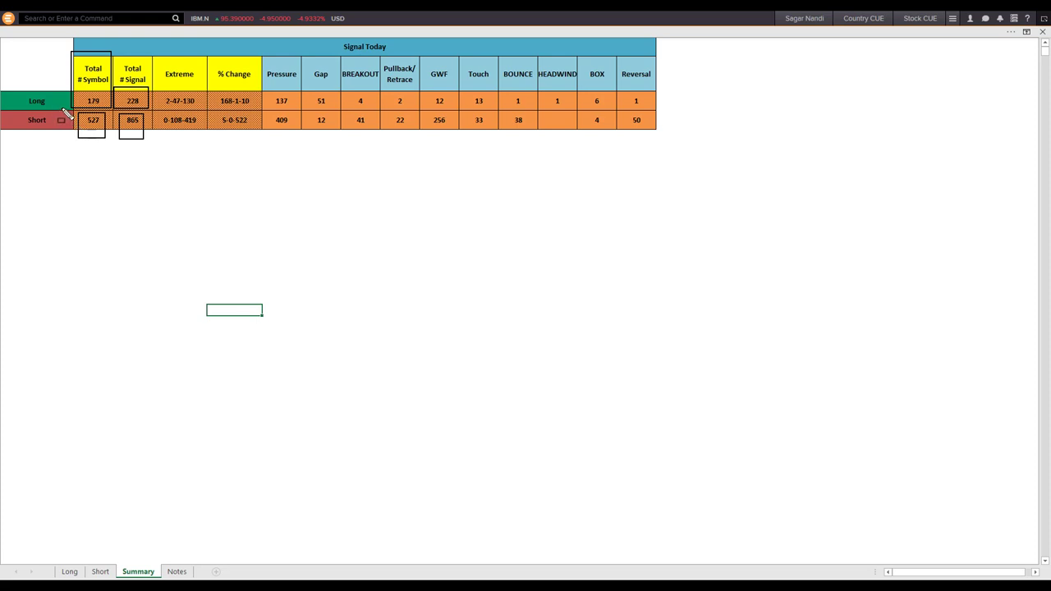
{"action": "left_click_drag", "start_coordinate": [61, 107], "coordinate": [147, 162]}
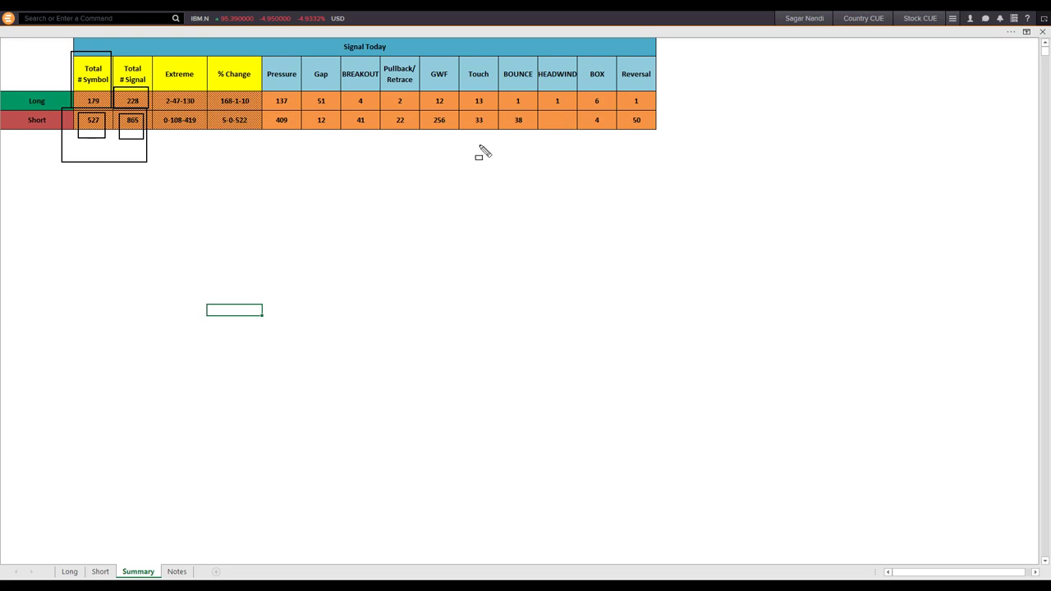
Box the BOUNCE and Reversal columns with their individual Long and Short counts, and box both Touch counts
{"action": "mouse_move", "coordinate": [499, 59]}
{"action": "left_mouse_down"}
{"action": "mouse_move", "coordinate": [536, 110]}
{"action": "mouse_move", "coordinate": [537, 149]}
{"action": "left_mouse_up"}
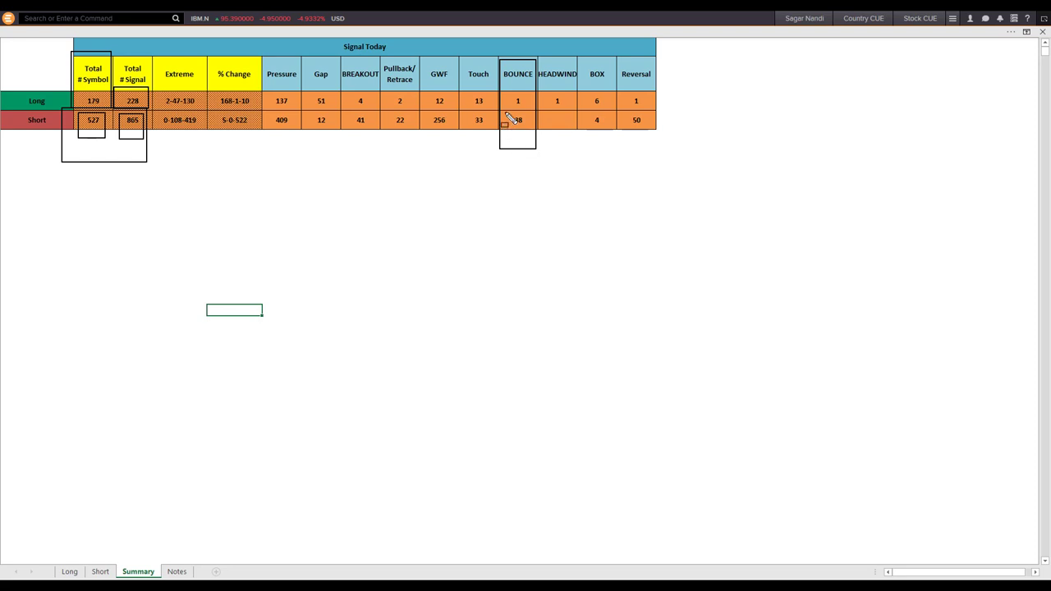
{"action": "left_click_drag", "start_coordinate": [505, 114], "coordinate": [529, 139]}
{"action": "left_click_drag", "start_coordinate": [508, 92], "coordinate": [528, 109]}
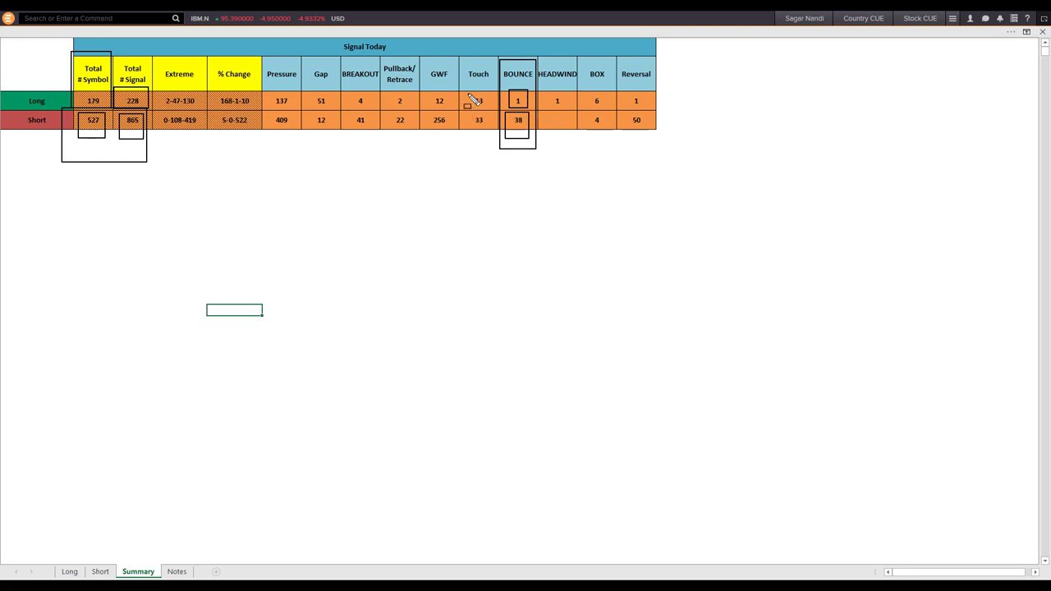
{"action": "mouse_move", "coordinate": [465, 92]}
{"action": "left_mouse_down"}
{"action": "mouse_move", "coordinate": [480, 111]}
{"action": "mouse_move", "coordinate": [491, 108]}
{"action": "mouse_move", "coordinate": [477, 122]}
{"action": "mouse_move", "coordinate": [488, 133]}
{"action": "left_mouse_up"}
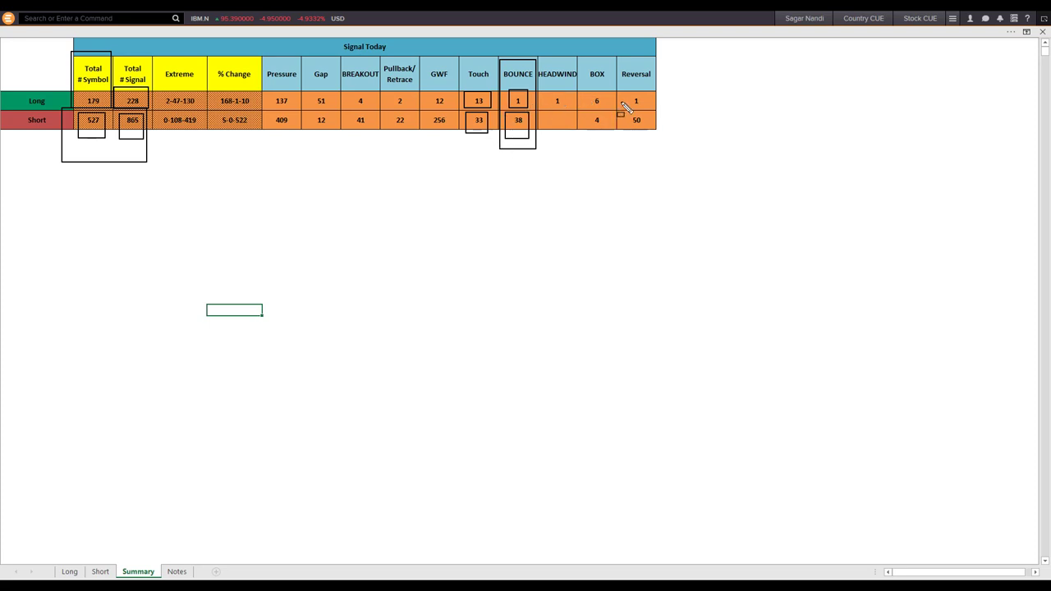
{"action": "left_click_drag", "start_coordinate": [617, 59], "coordinate": [657, 156]}
{"action": "left_click_drag", "start_coordinate": [627, 94], "coordinate": [650, 129]}
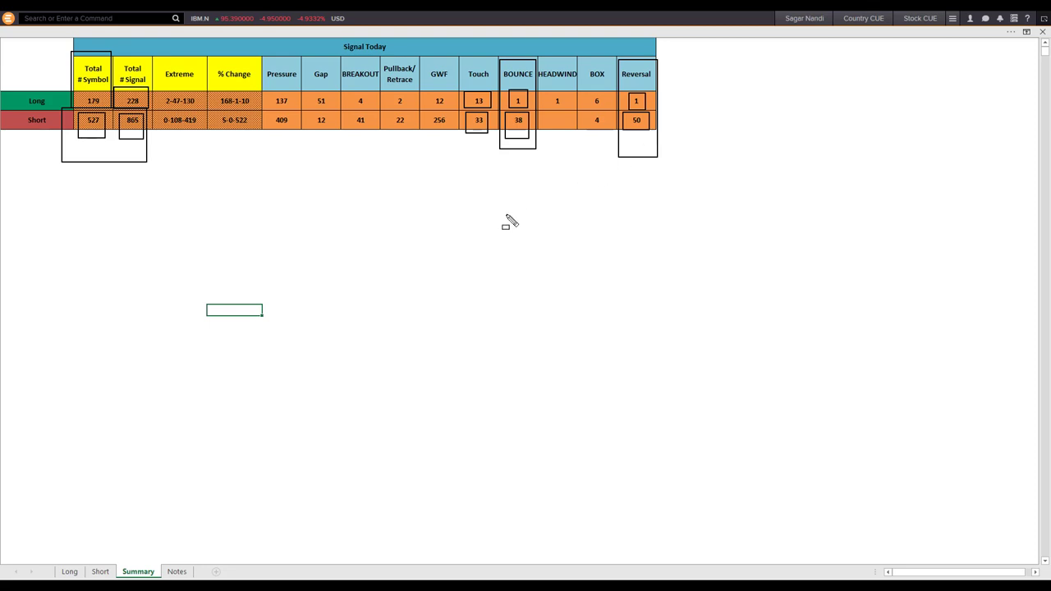
Draw arrows from below up to the boxed Touch, BOUNCE and Reversal columns
{"action": "left_click_drag", "start_coordinate": [443, 180], "coordinate": [475, 134]}
{"action": "left_click_drag", "start_coordinate": [488, 196], "coordinate": [511, 155]}
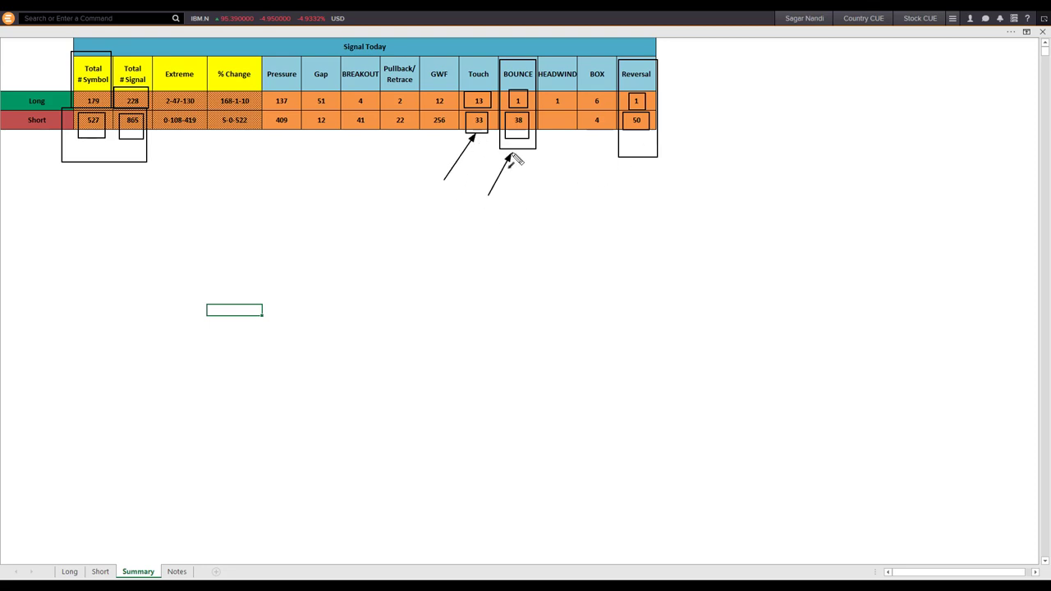
{"action": "left_click_drag", "start_coordinate": [597, 195], "coordinate": [624, 165]}
Box the BREAKOUT column from its header to below the table, and separately box its Short count
{"action": "mouse_move", "coordinate": [340, 60]}
{"action": "left_mouse_down"}
{"action": "mouse_move", "coordinate": [389, 173]}
{"action": "mouse_move", "coordinate": [380, 169]}
{"action": "left_mouse_up"}
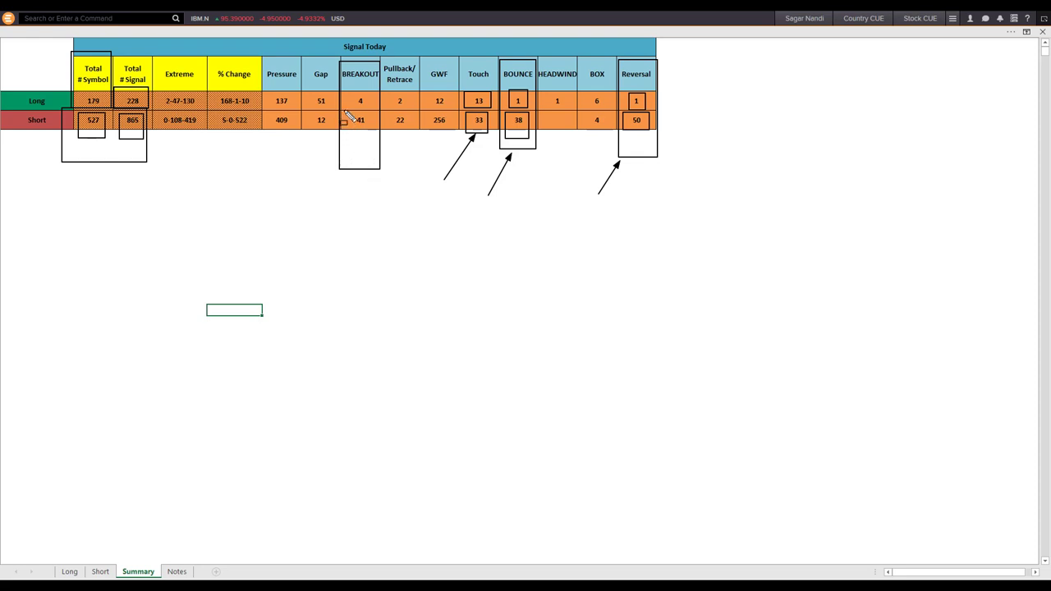
{"action": "left_click_drag", "start_coordinate": [345, 110], "coordinate": [377, 138]}
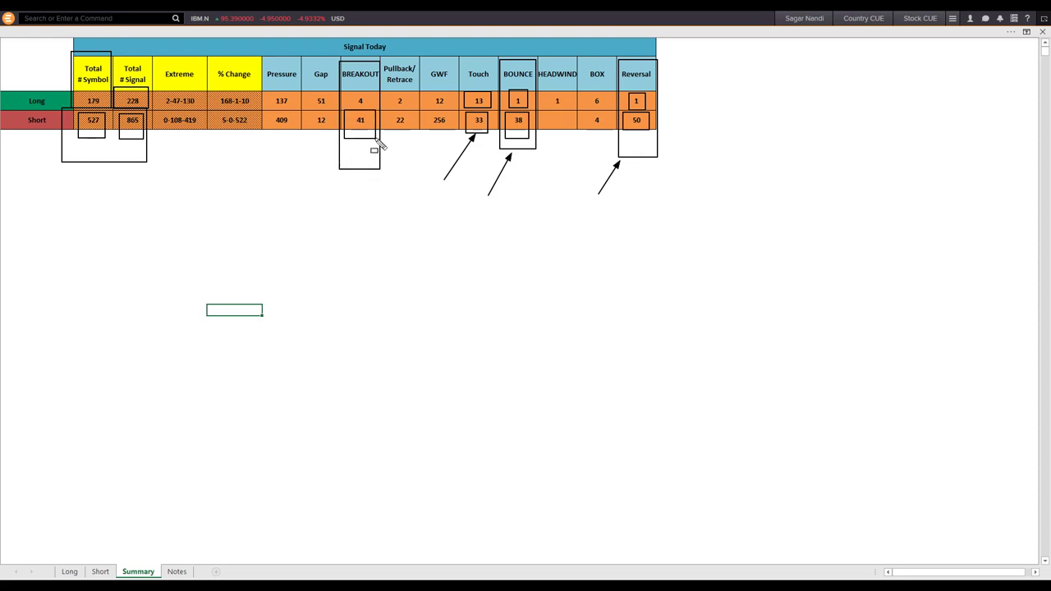